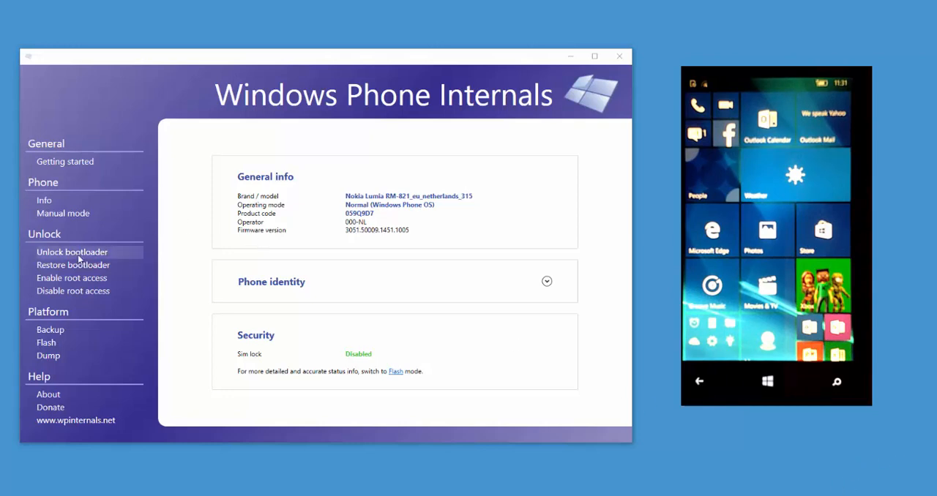
- Flash the original FFU image RM821_3051.50009.1424.0005_RETAIL_eu_netherlands_315_05_442325_prd_signed.ffu from the Stock ROM folder to the phone and acknowledge completion
click(47, 344)
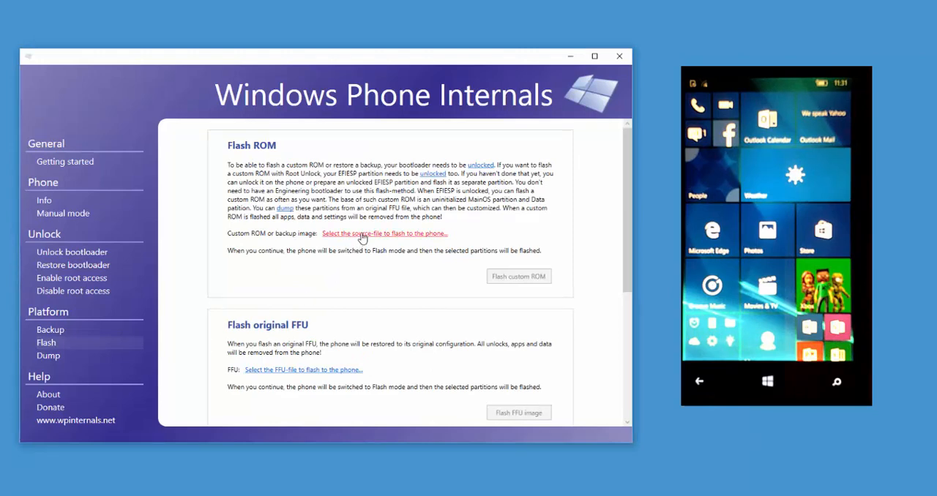
click(317, 373)
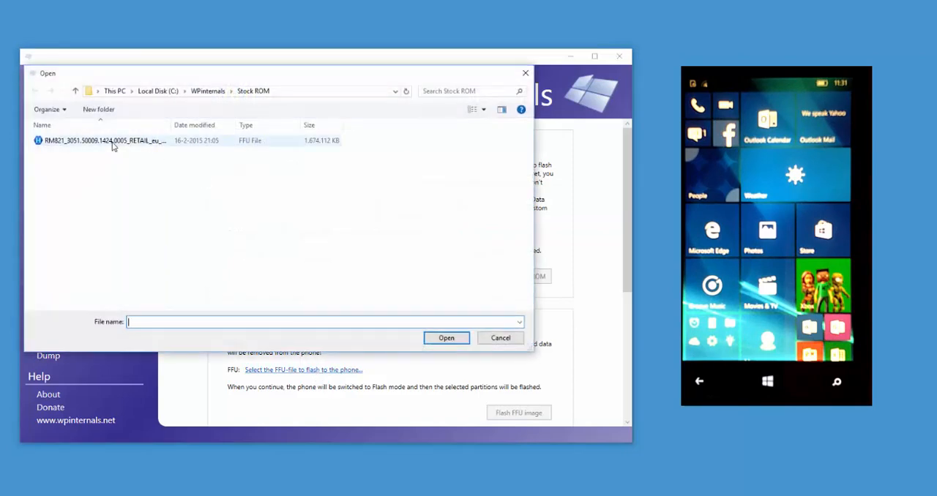
click(112, 146)
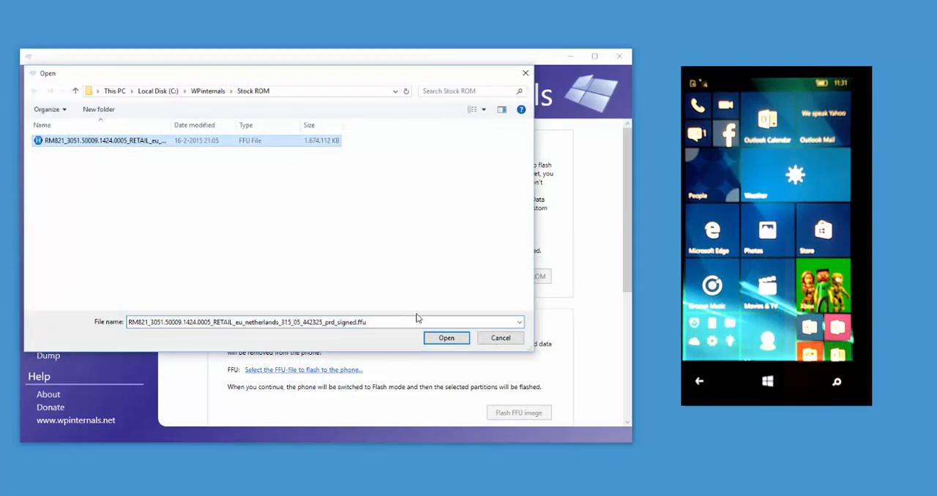
click(443, 340)
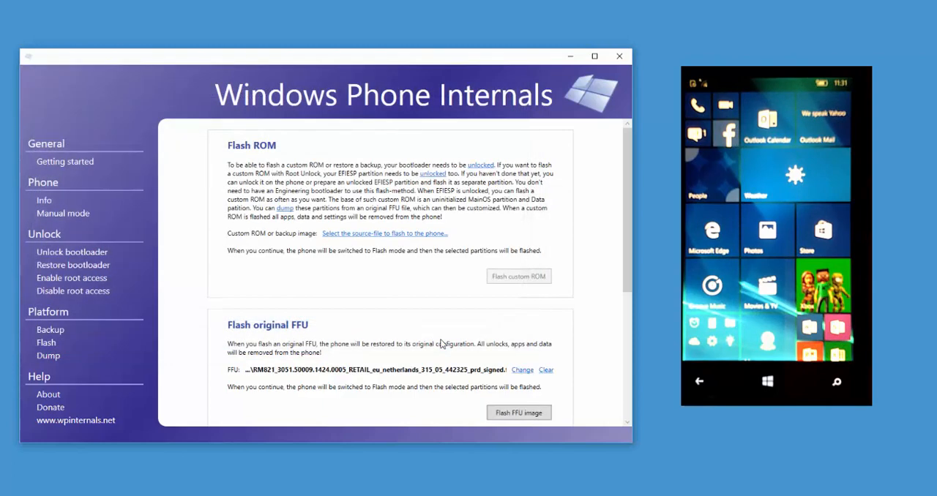
drag(628, 306, 628, 351)
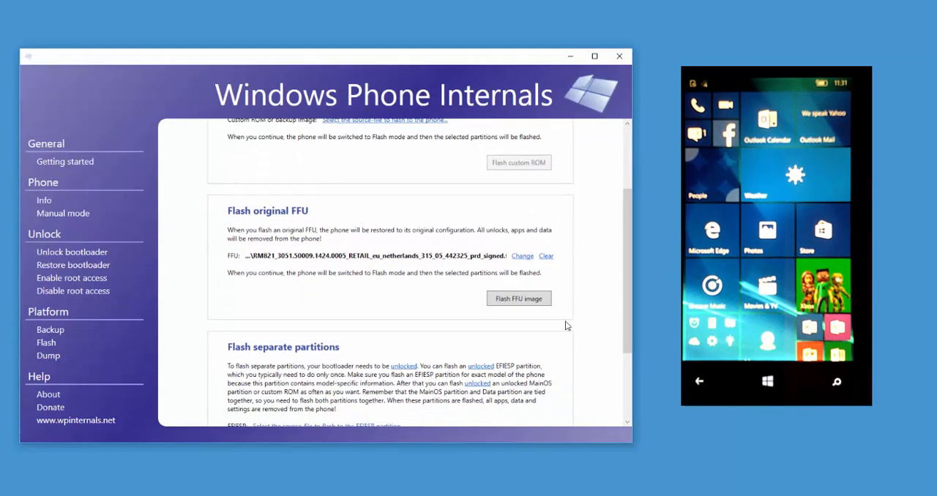
click(518, 299)
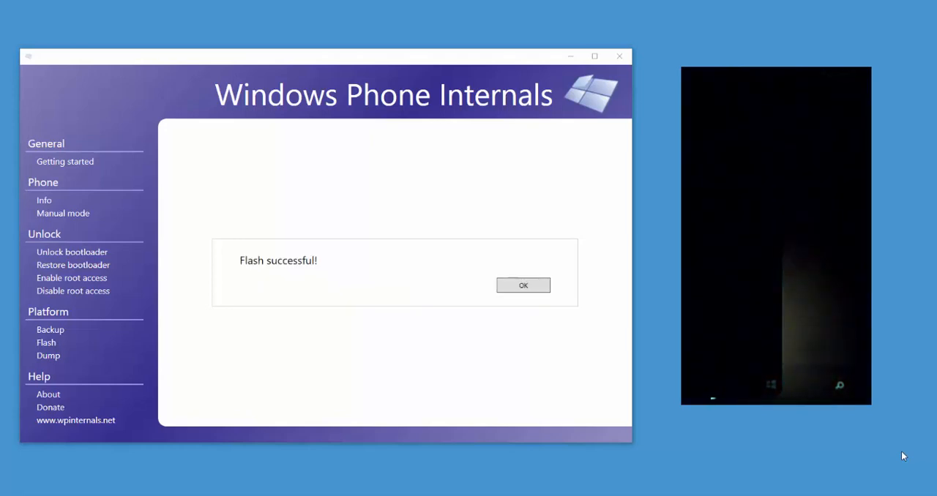
click(513, 292)
click(523, 286)
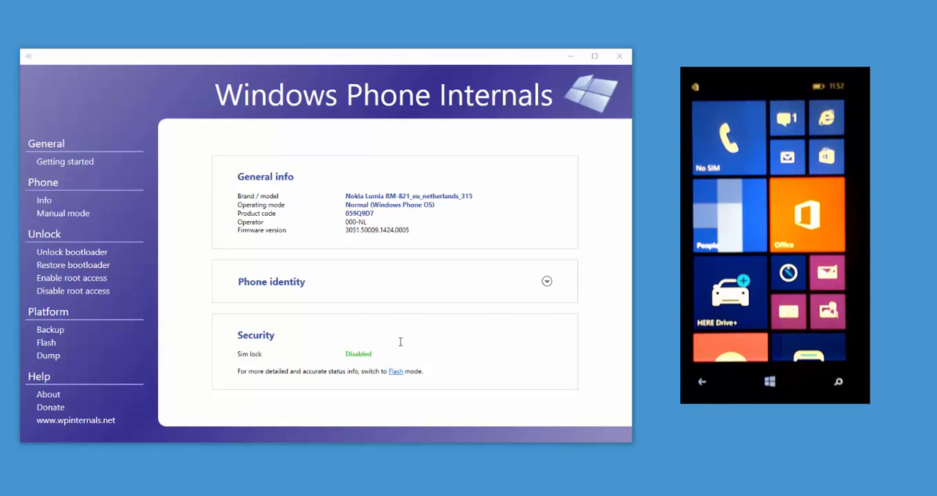
- Manually switch the phone from normal mode to Flash mode and examine its Bootloader Security and Secure Boot details
click(73, 213)
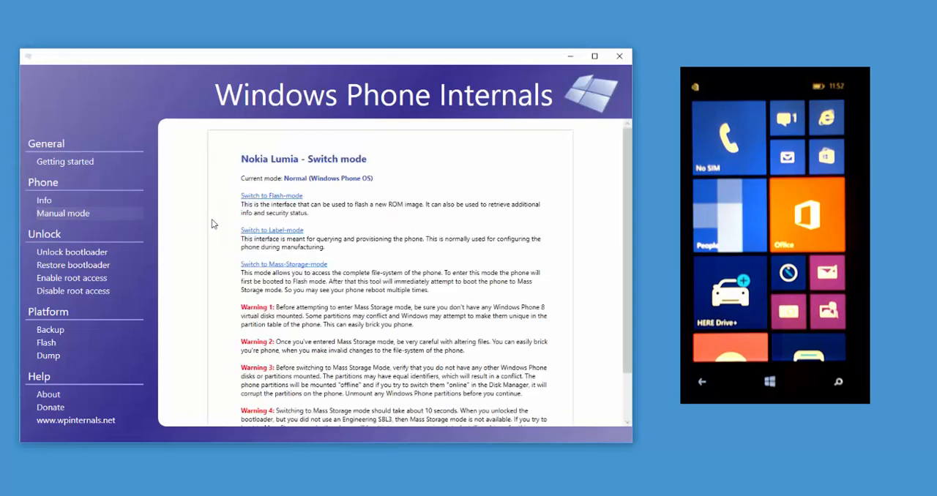
click(259, 197)
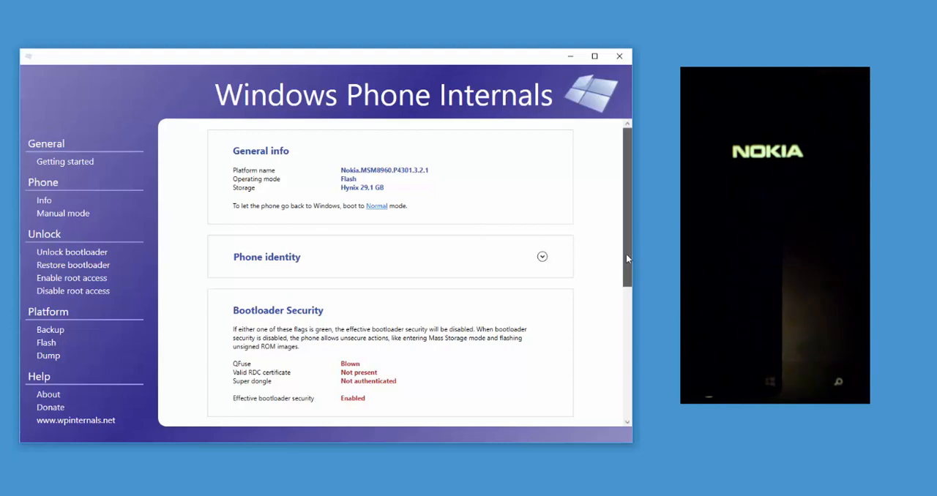
drag(626, 253, 634, 316)
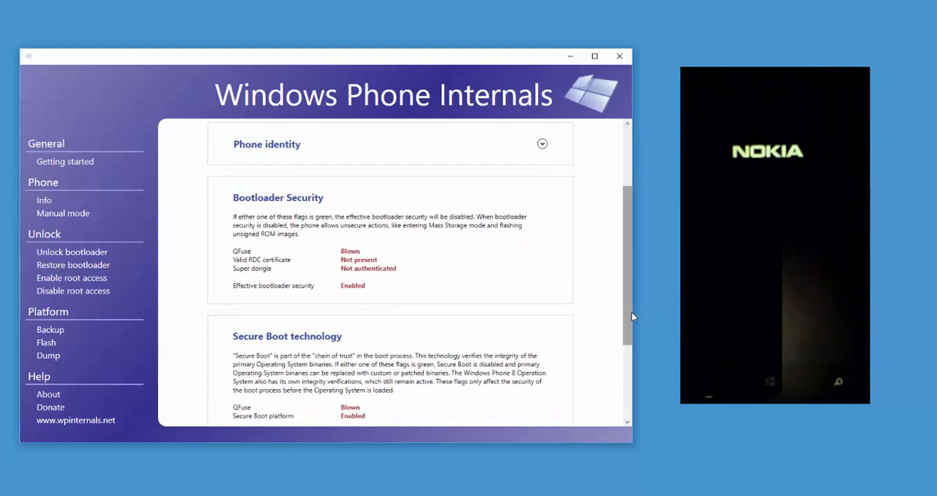
scroll(629, 363, down, 2)
drag(628, 363, 629, 356)
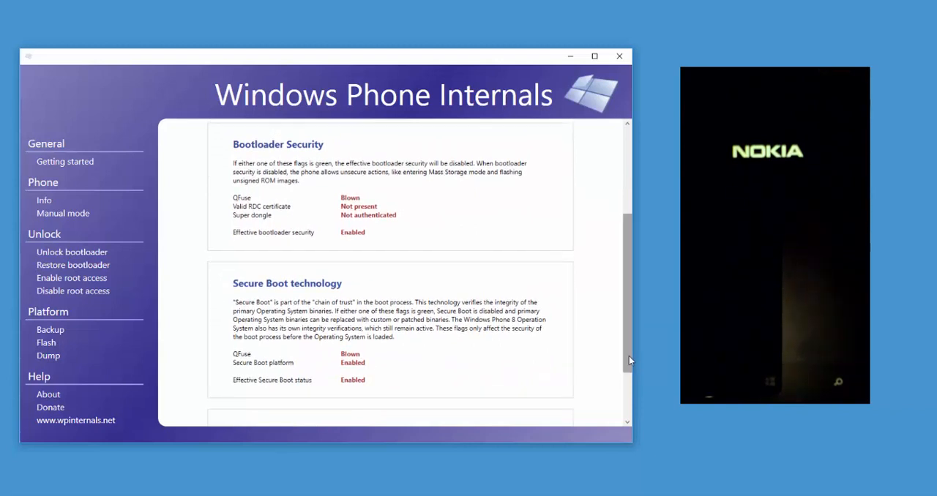
- Set RM821_3051.50009.1424.0005_RETAIL_eu_netherlands_315_05_442325_prd_signed.ffu from the Stock ROM folder as the FFU image for the bootloader unlock
click(91, 253)
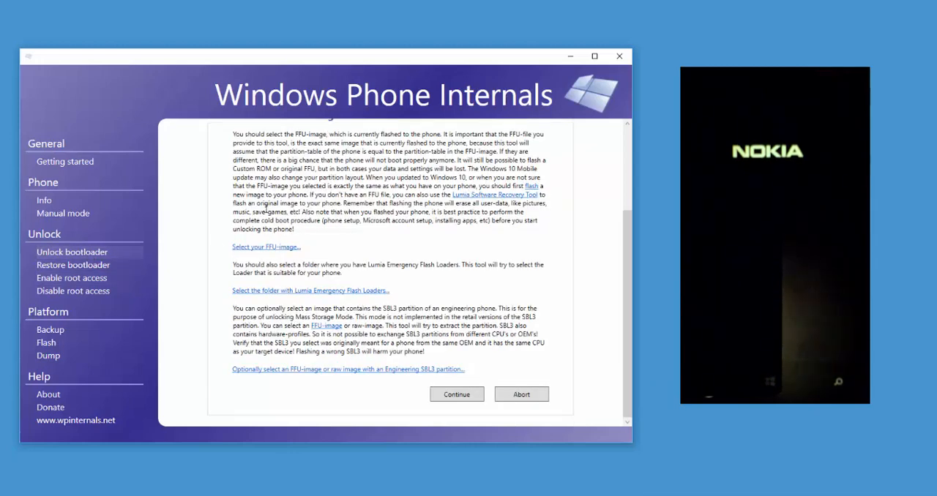
scroll(265, 211, up, 4)
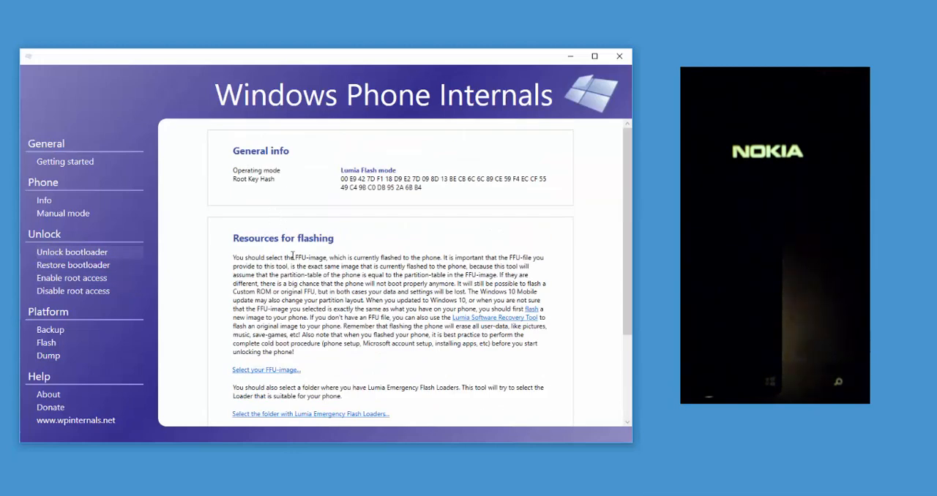
scroll(293, 255, down, 3)
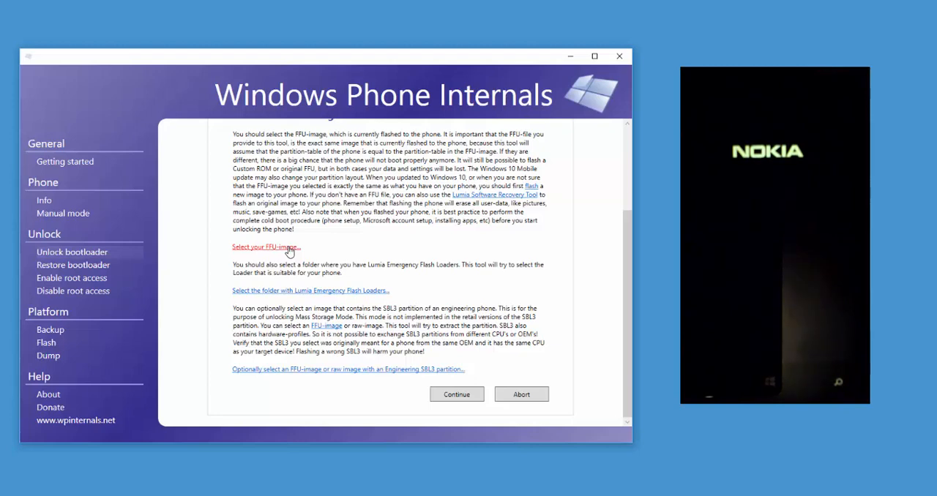
click(290, 251)
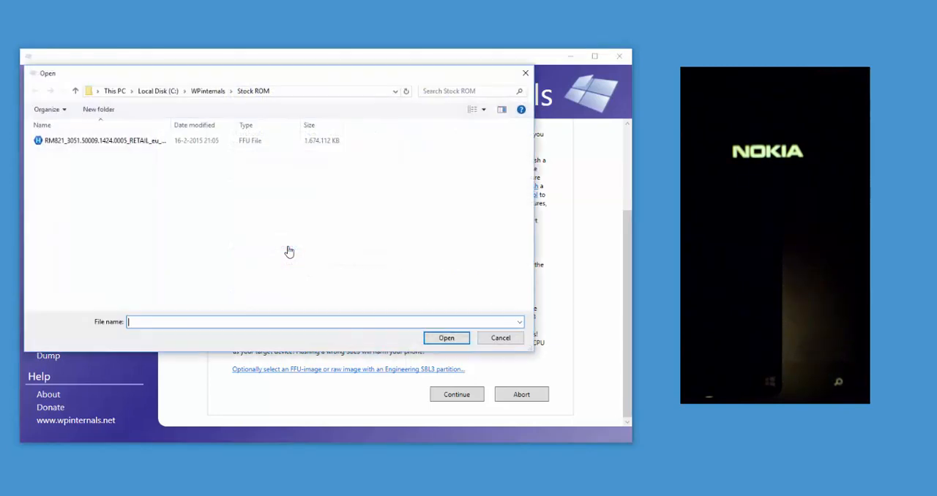
click(132, 144)
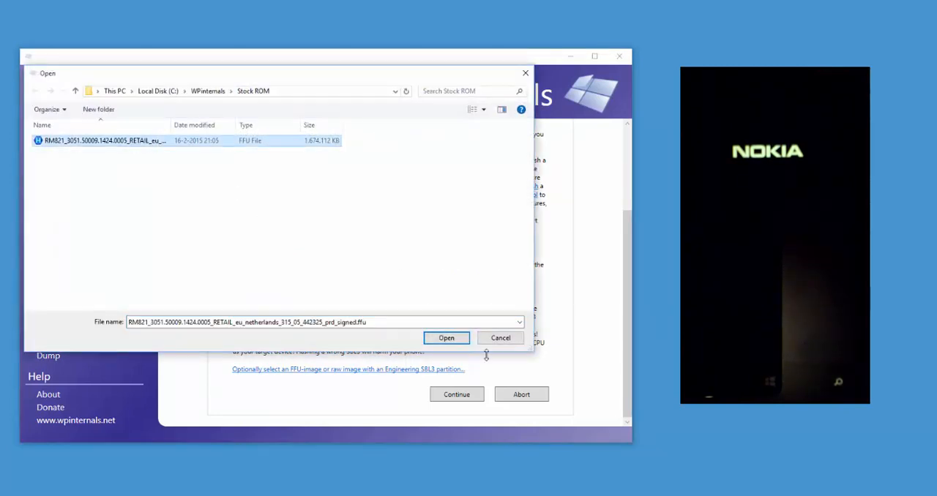
click(447, 338)
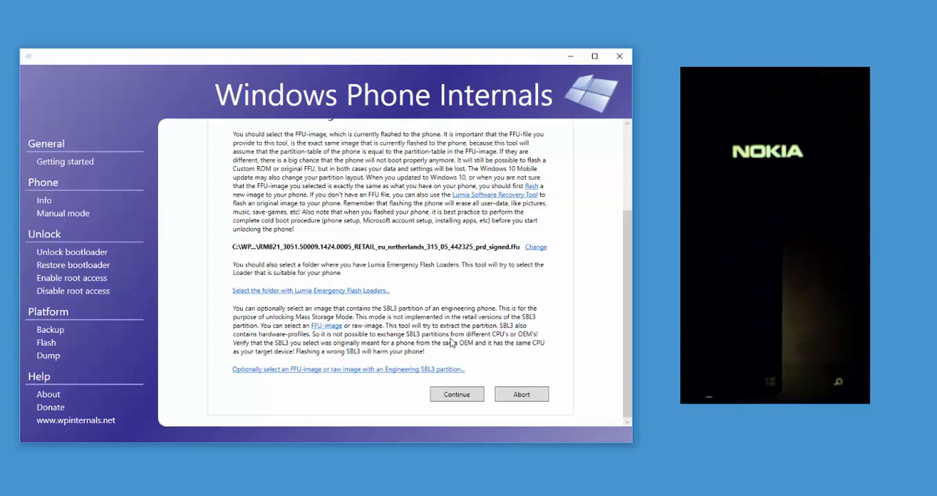
- Set C:\WPinternals\Loaders as the folder with the Lumia Emergency Flash Loaders
click(359, 297)
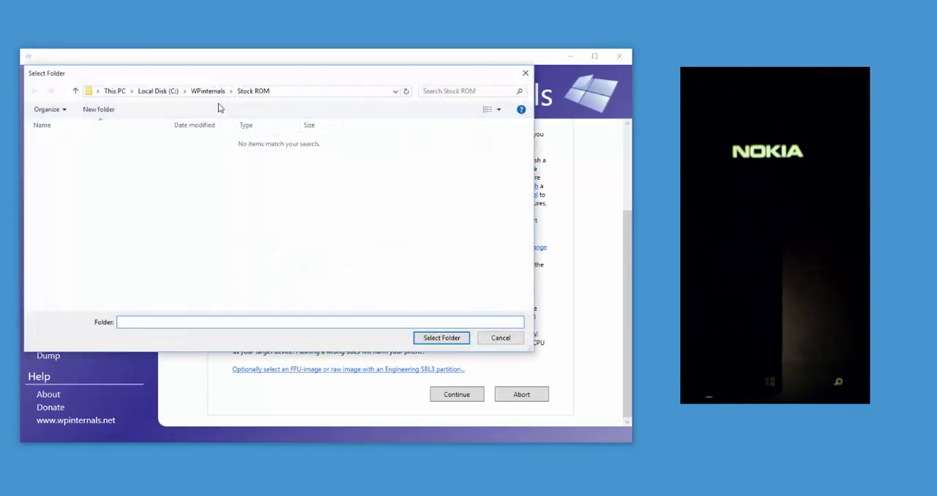
click(208, 91)
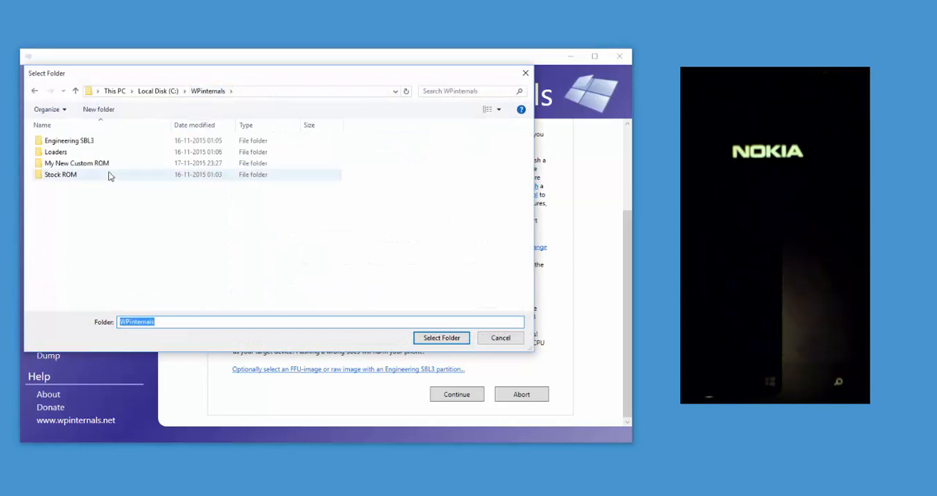
double_click(63, 152)
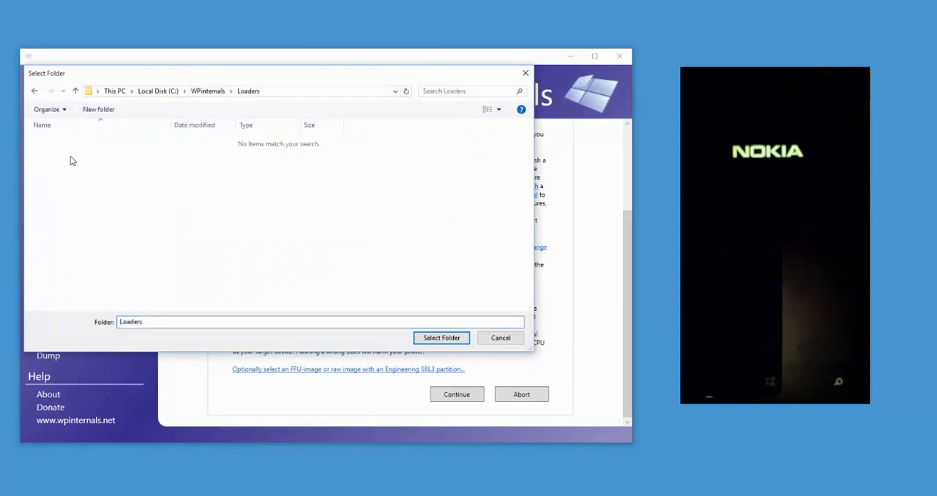
click(429, 341)
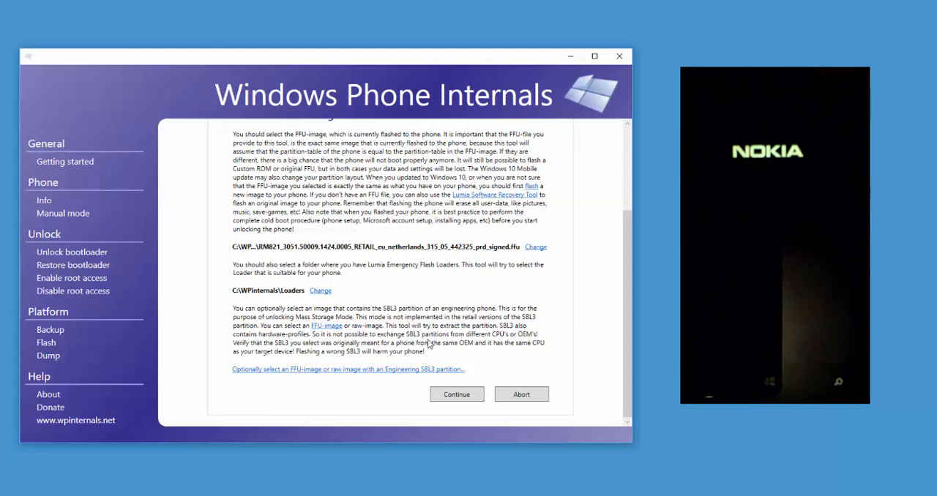
- Add SBL3.bin from the Engineering SBL3 folder as the engineering SBL3 image and run the bootloader unlock through to its acknowledgement
click(298, 371)
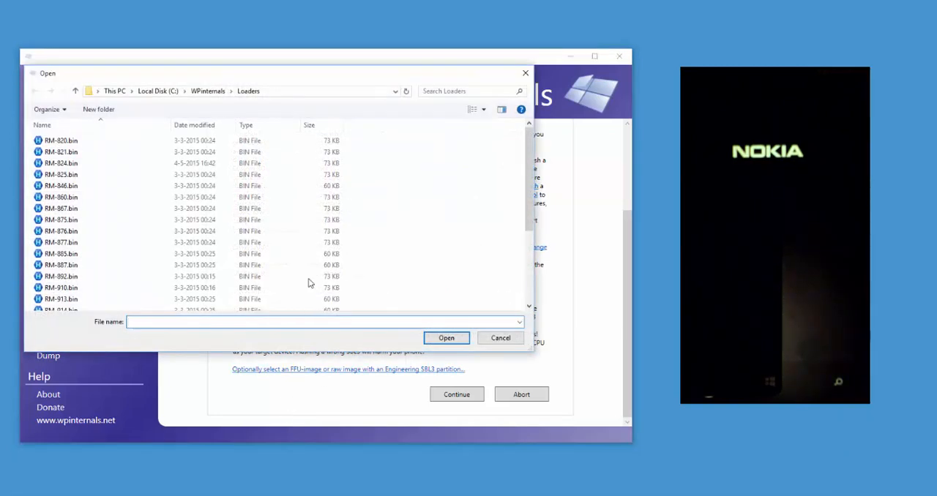
click(207, 92)
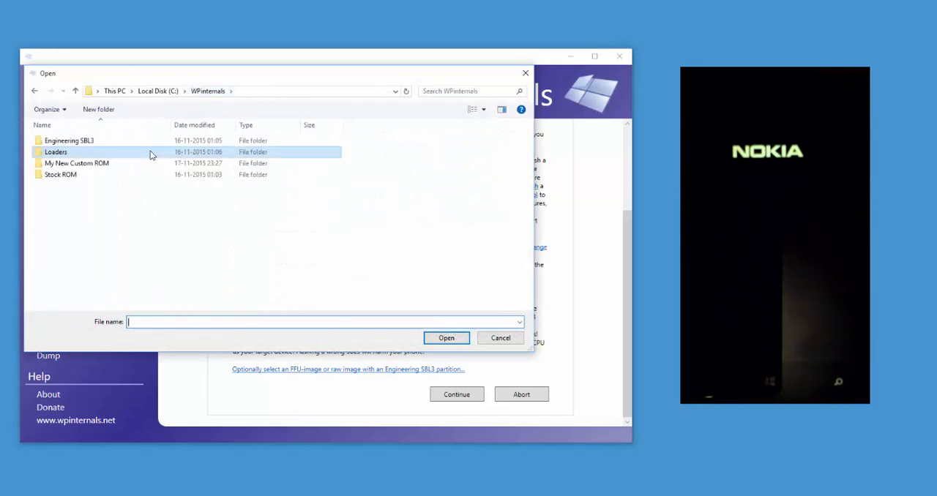
double_click(86, 142)
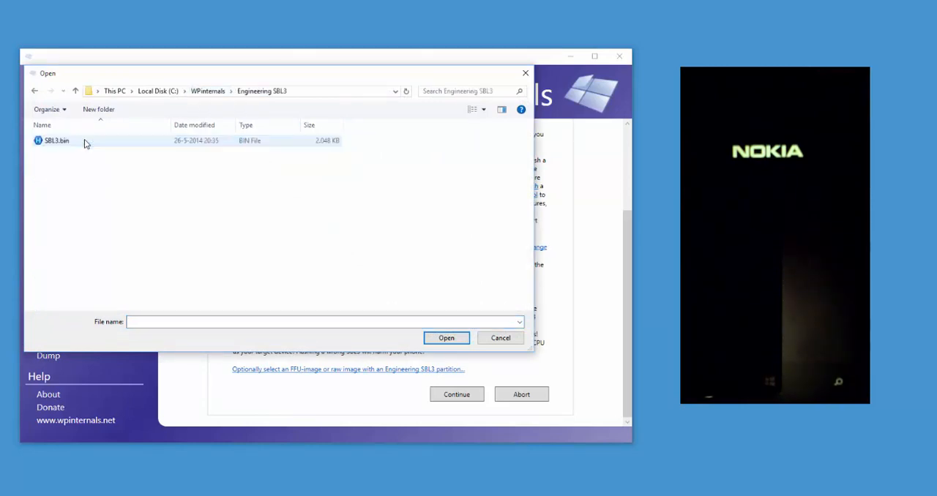
click(59, 146)
double_click(59, 146)
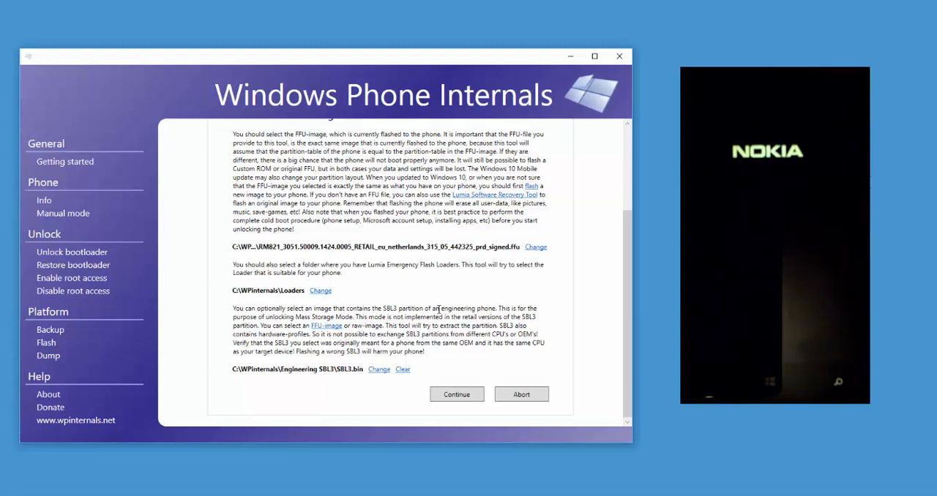
click(455, 395)
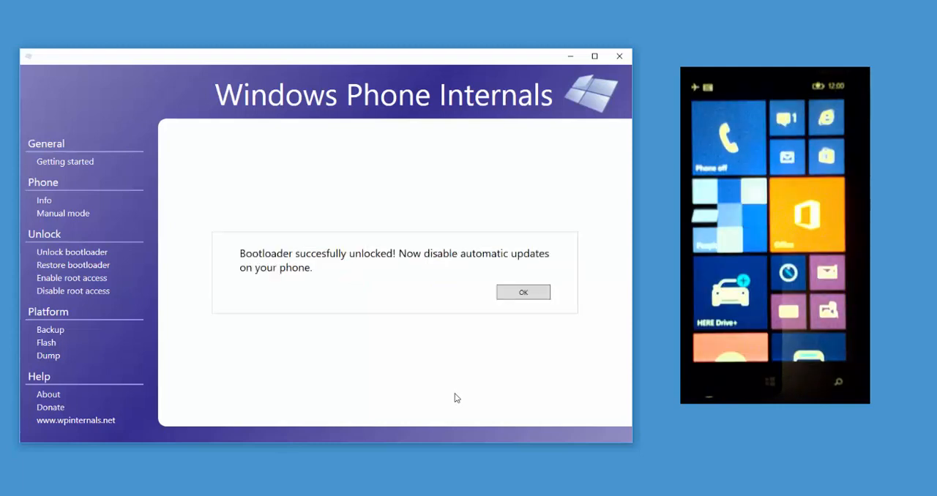
click(515, 291)
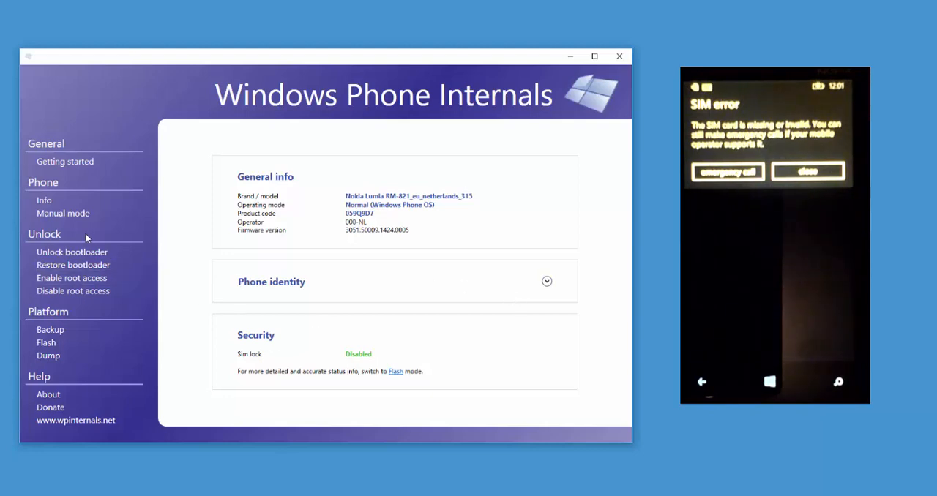
- Switch the phone to Flash mode again and check the bootloader and Secure Boot flags after the unlock
click(76, 214)
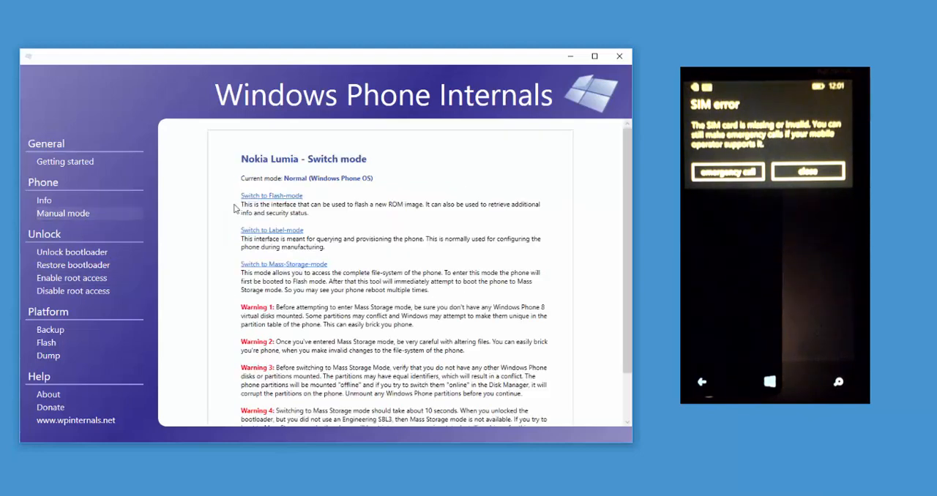
click(267, 200)
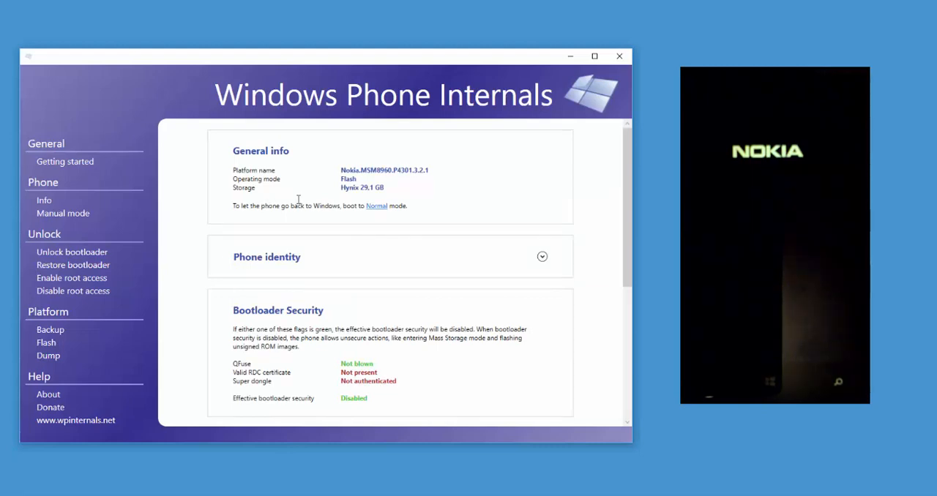
drag(622, 265, 629, 354)
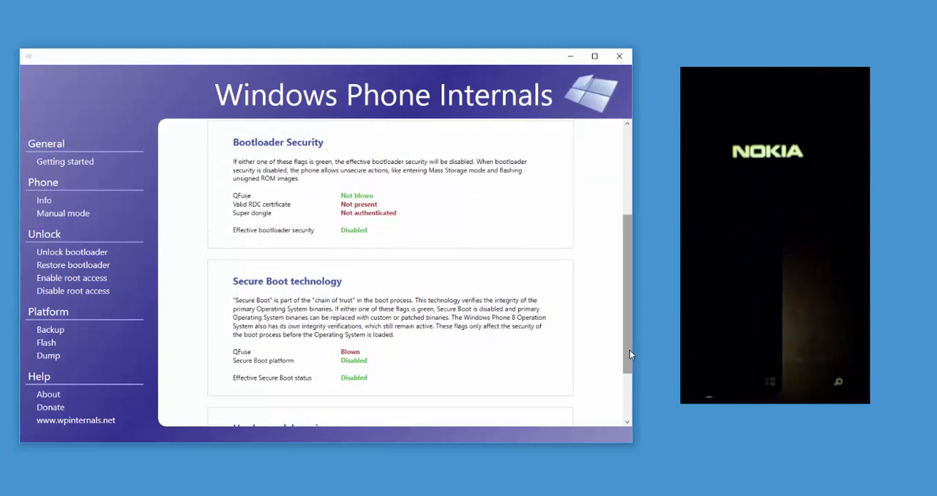
- Apply Root Unlock directly on the phone and acknowledge its completion
click(83, 280)
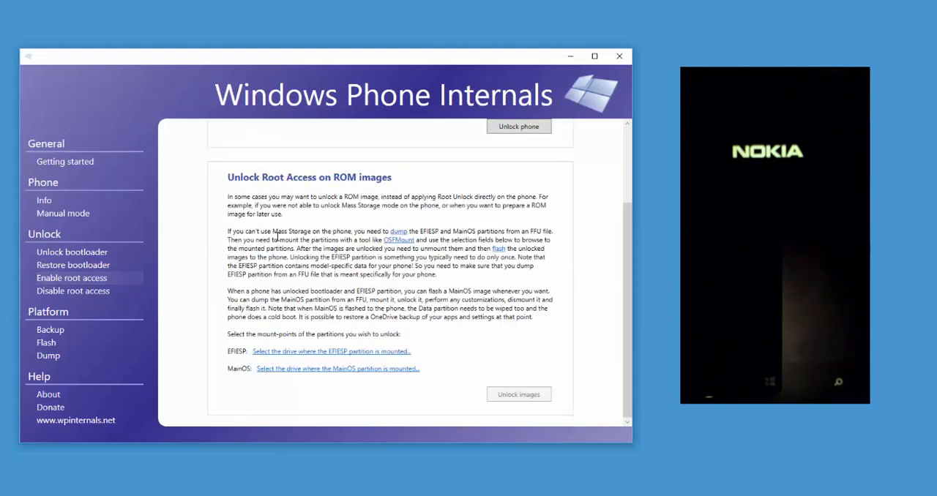
scroll(278, 241, up, 3)
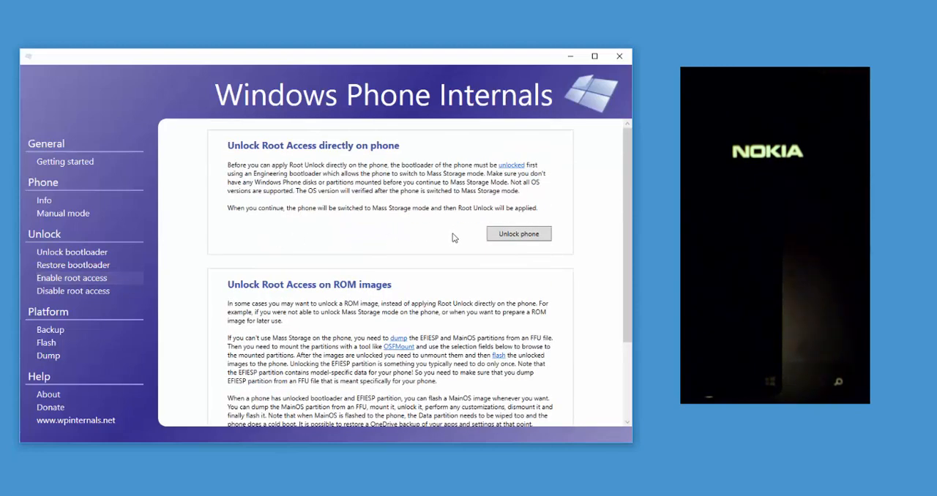
click(504, 235)
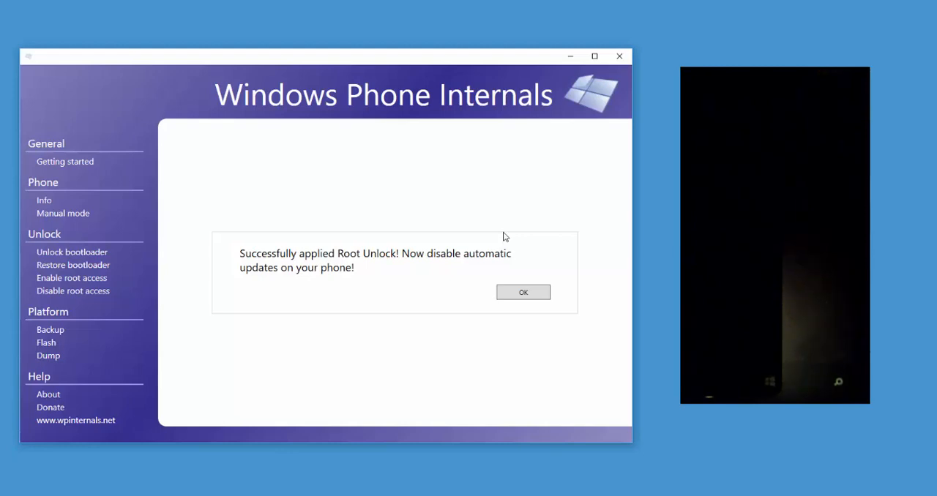
click(523, 293)
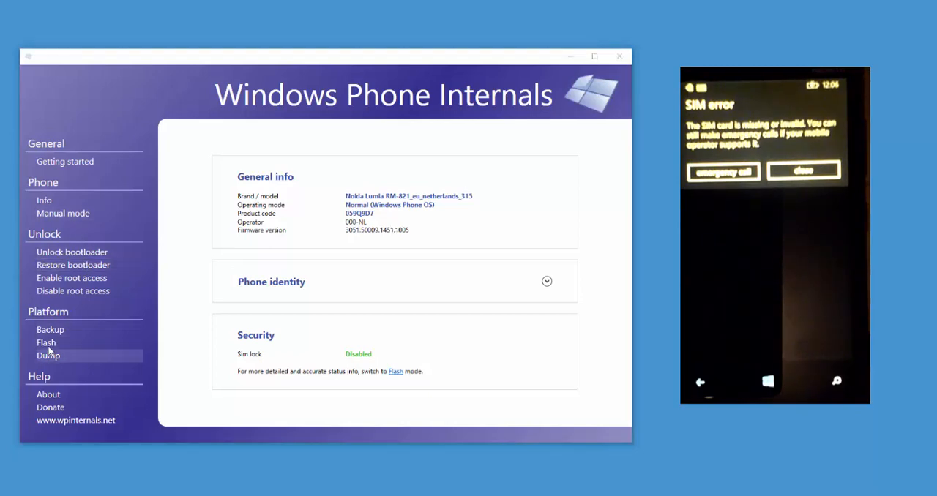
- Flash the original FFU image RM821_3051.50009.1424.0005_RETAIL_eu_netherlands_315_05_442325_prd_signed.ffu from the Stock ROM folder to the phone
click(47, 344)
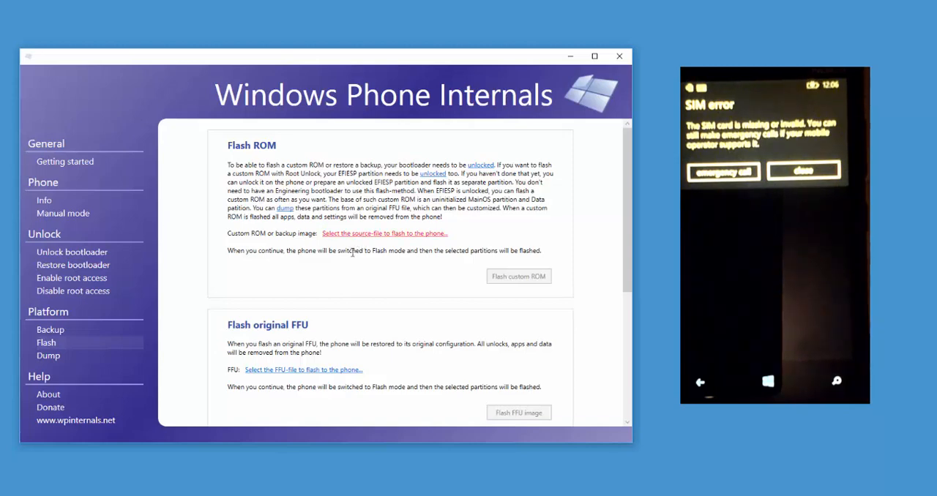
click(317, 372)
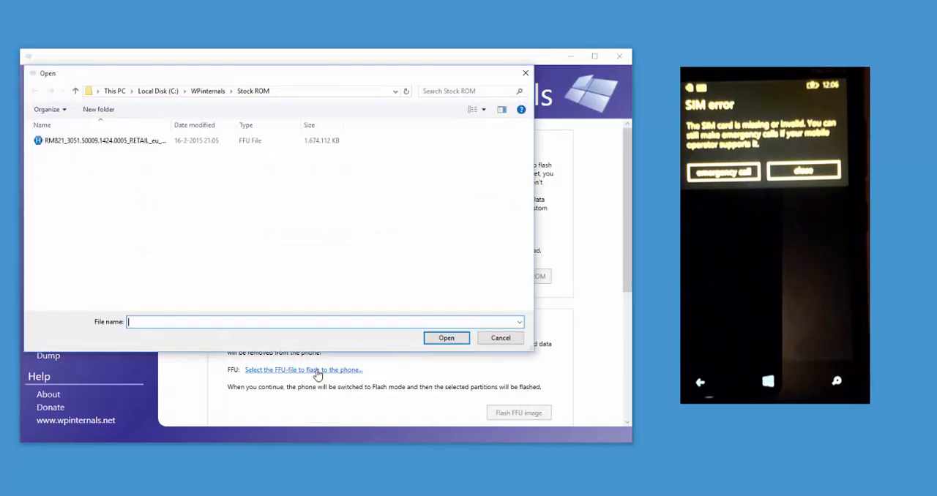
click(112, 144)
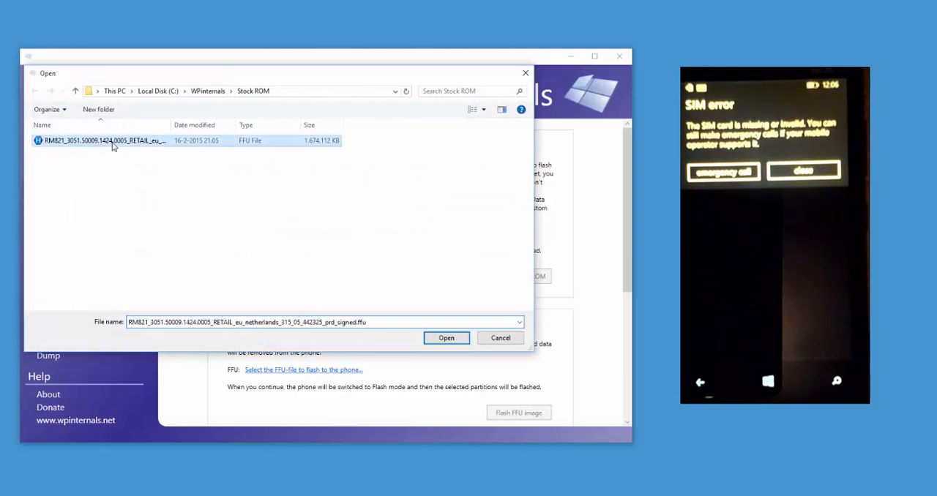
click(444, 338)
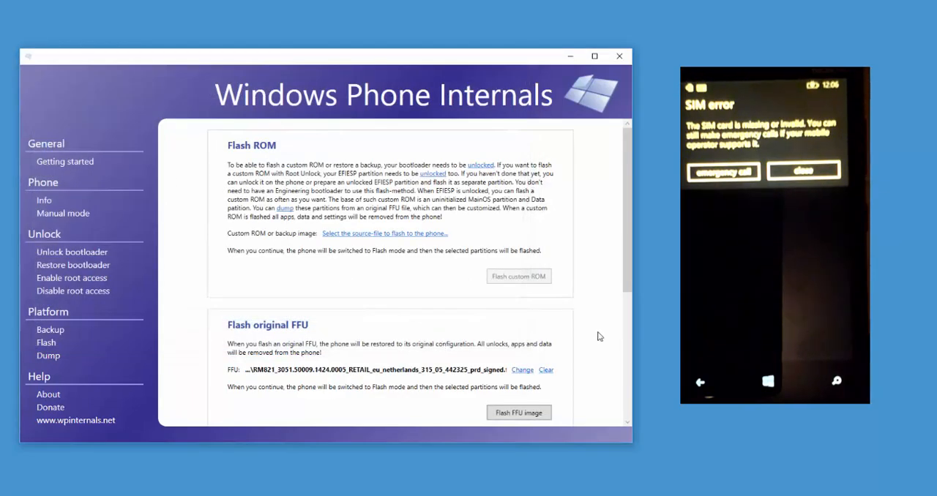
drag(628, 286, 627, 346)
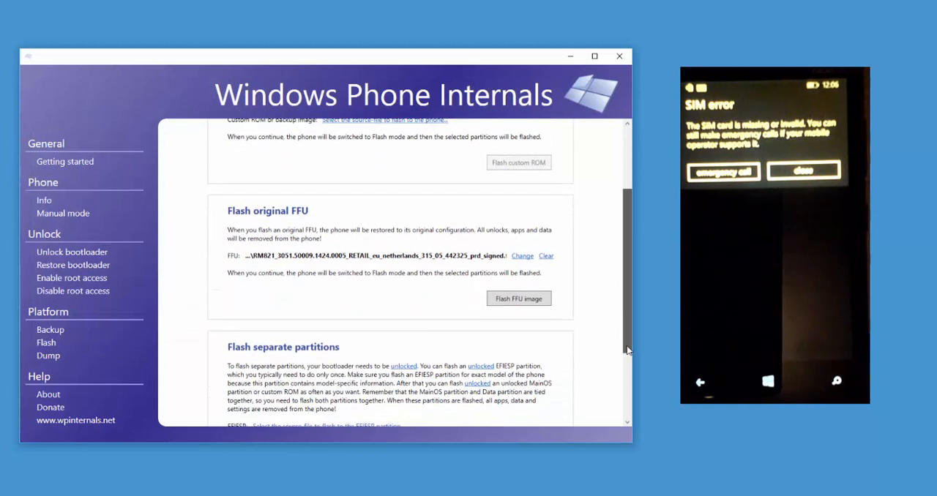
click(519, 299)
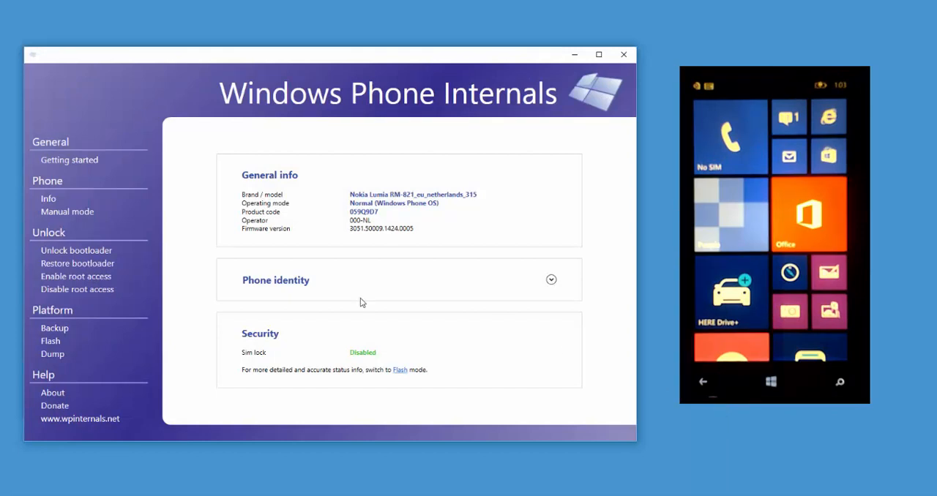
- Unlock the bootloader with the stored FFU and Loaders folder but the engineering SBL3 image cleared, and acknowledge completion
click(102, 253)
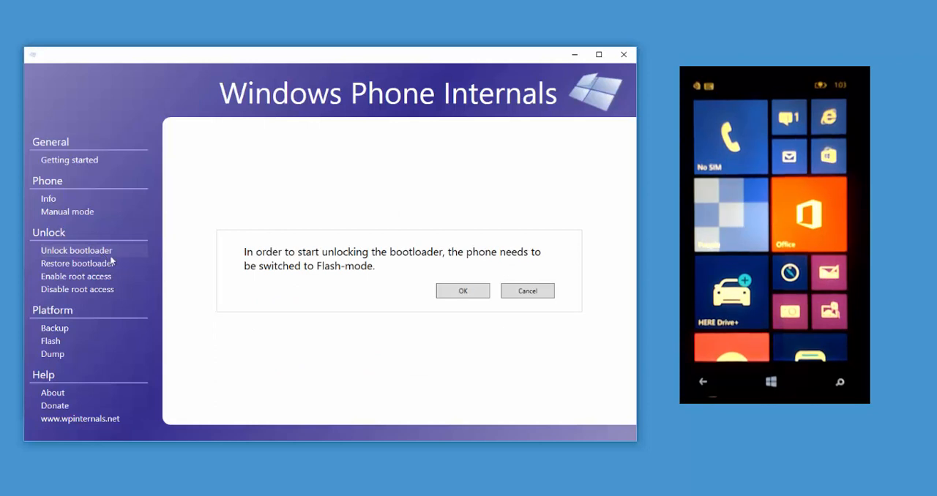
click(459, 290)
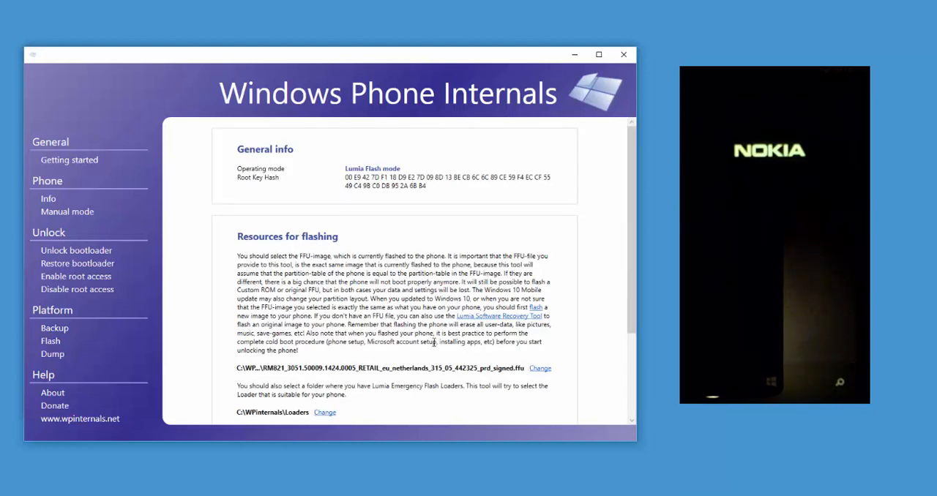
scroll(432, 342, down, 3)
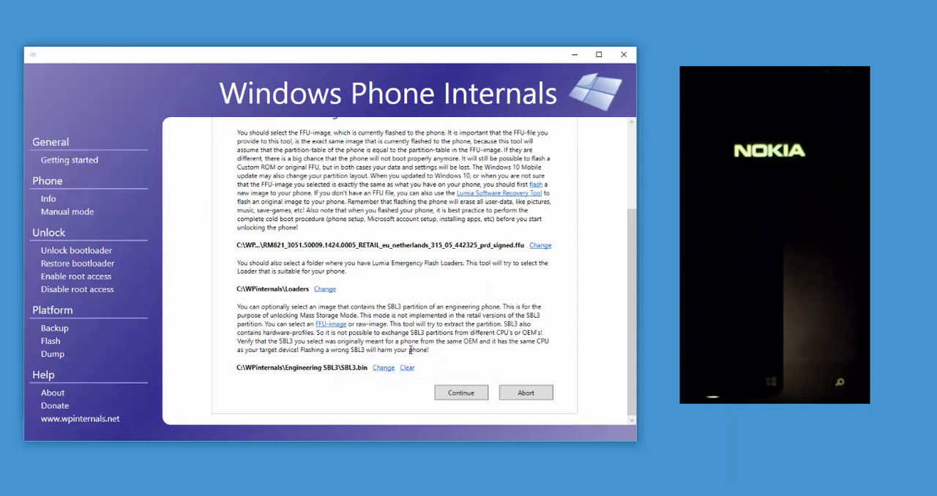
click(407, 369)
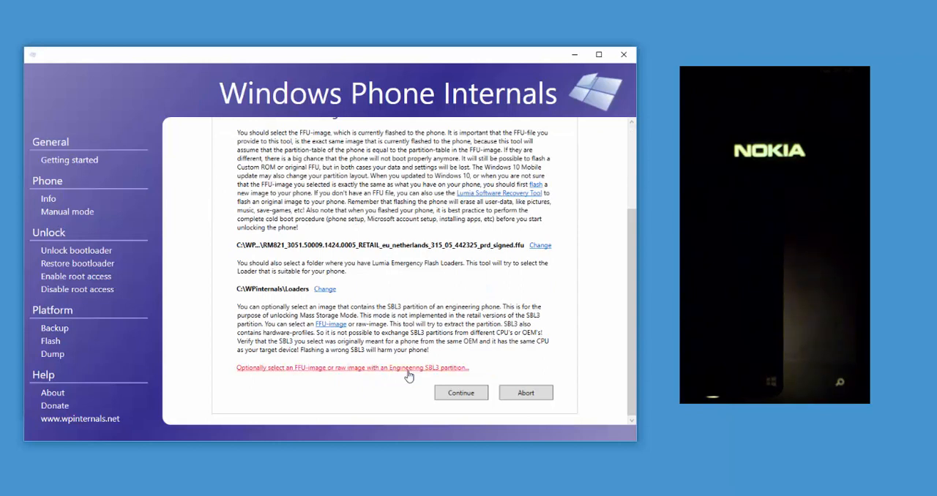
click(466, 395)
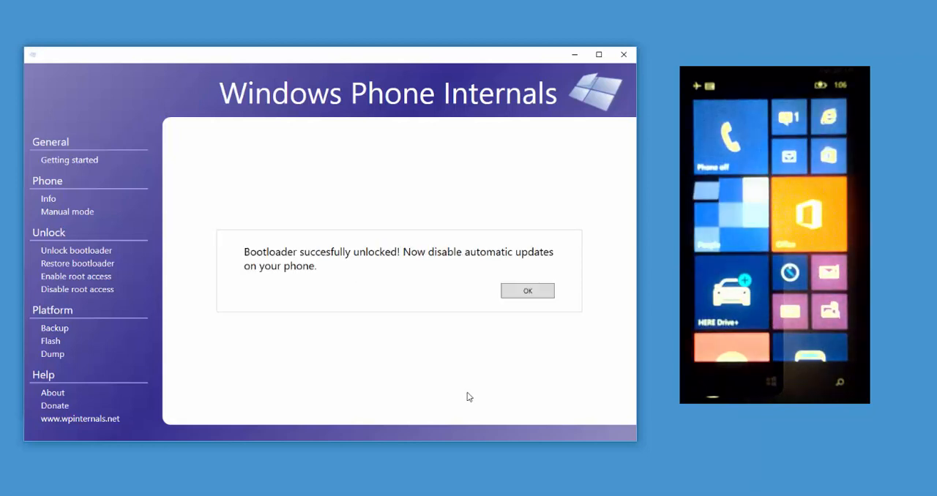
click(528, 290)
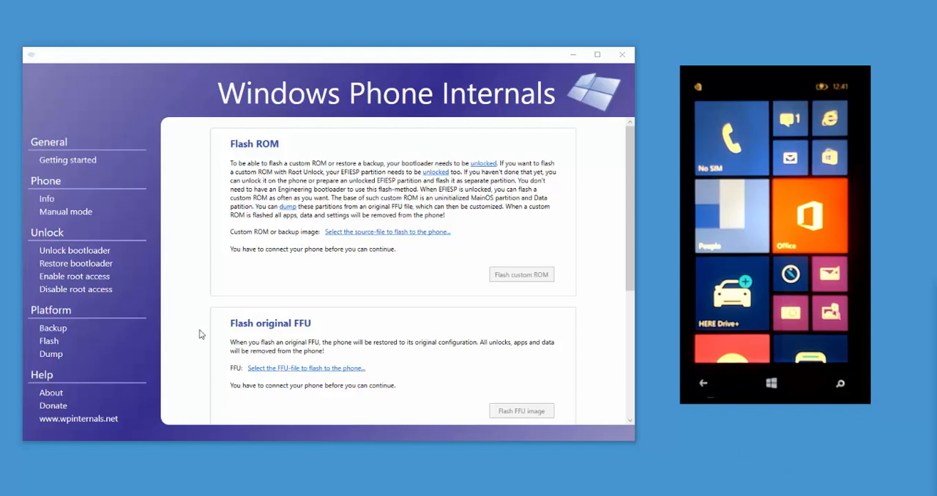
- Set the RM821 retail FFU file in the WPinternals Stock ROM folder as the source for dumping a ROM
click(48, 354)
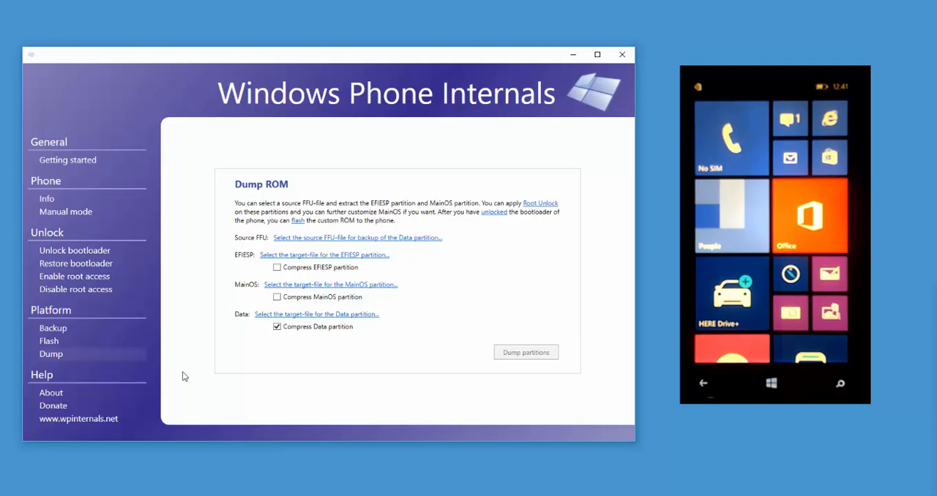
click(294, 239)
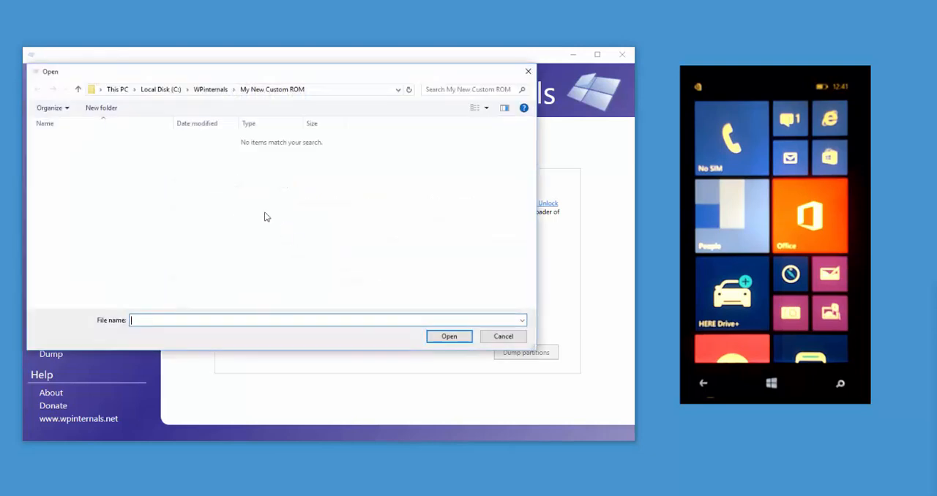
click(207, 92)
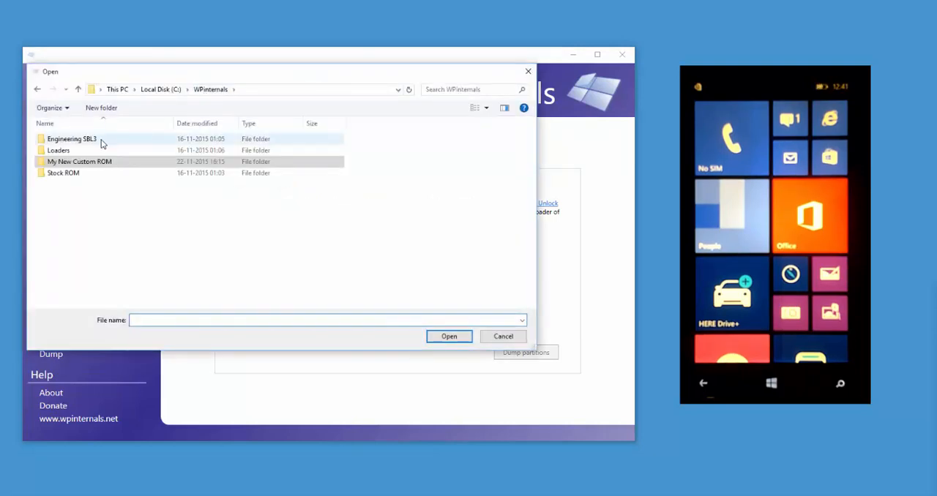
double_click(74, 175)
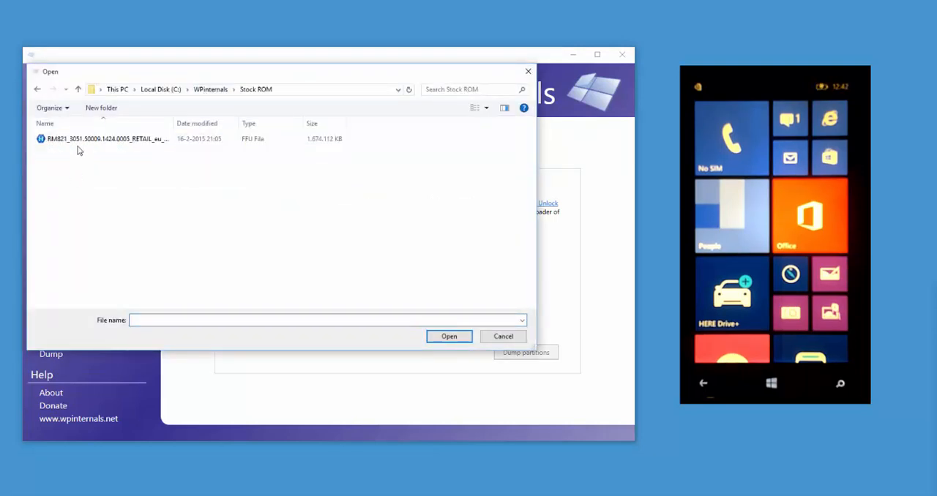
click(77, 140)
double_click(77, 141)
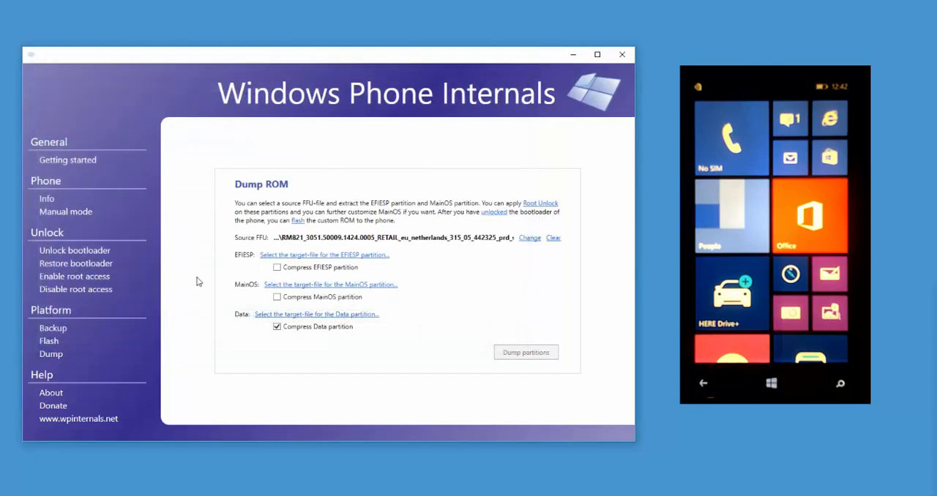
- Dump the partitions to EFIESP.bin, MainOS.bin and compressed Data.bin.pz in C:\WPinternals\My New Custom ROM and acknowledge completion
click(281, 258)
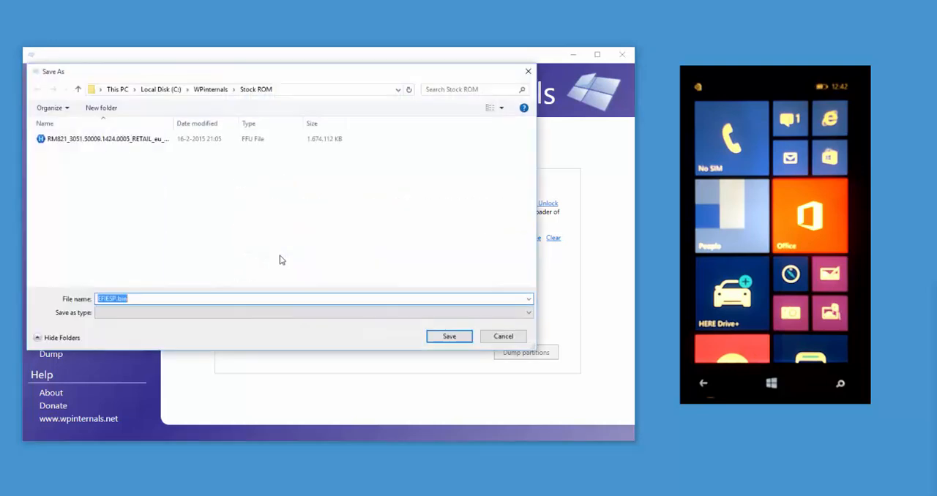
click(208, 91)
double_click(88, 162)
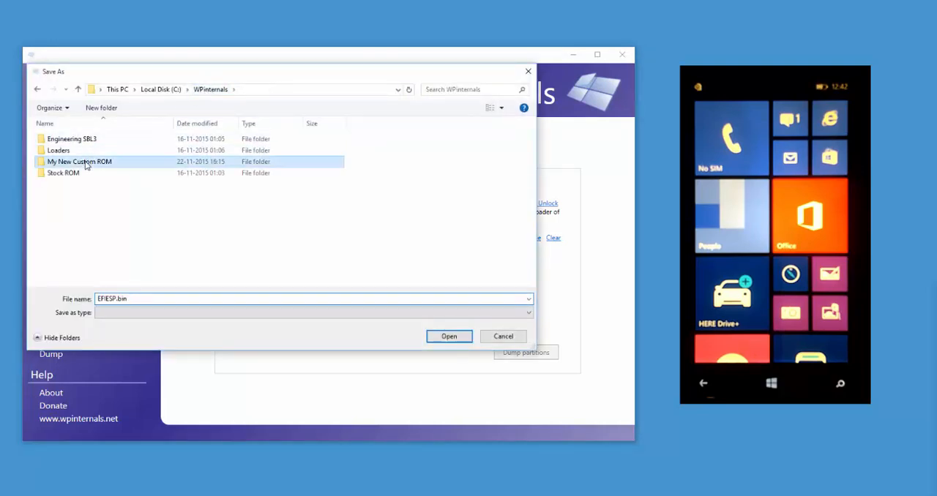
click(436, 337)
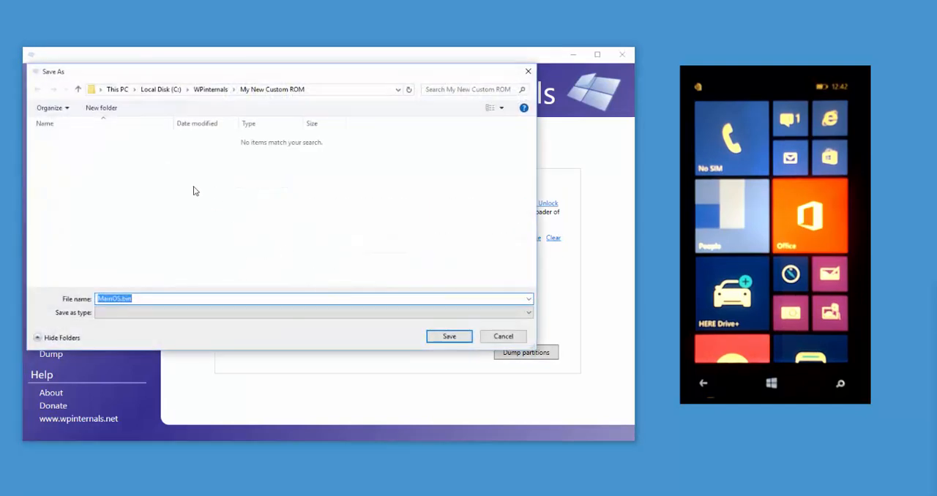
click(443, 336)
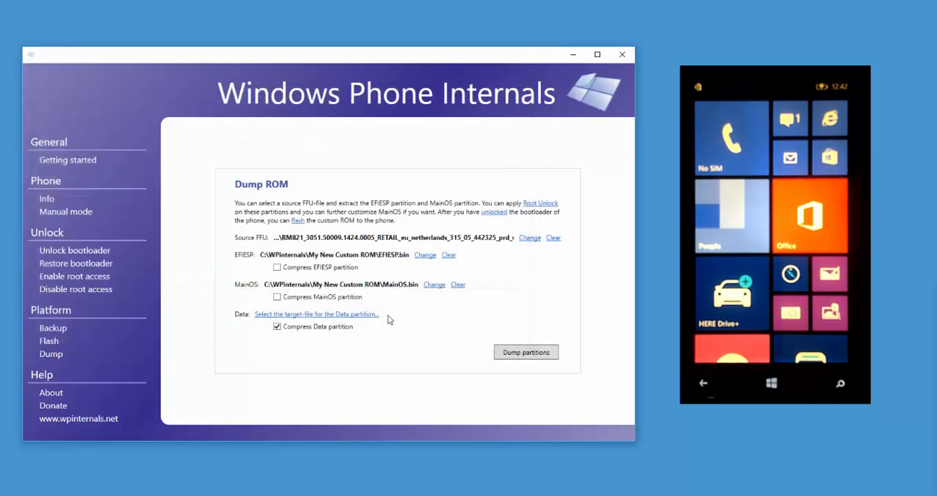
click(290, 316)
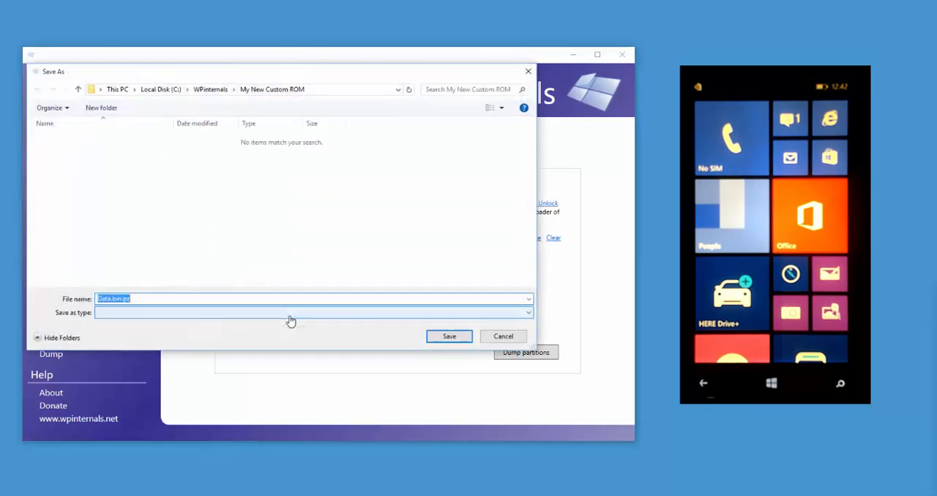
click(439, 336)
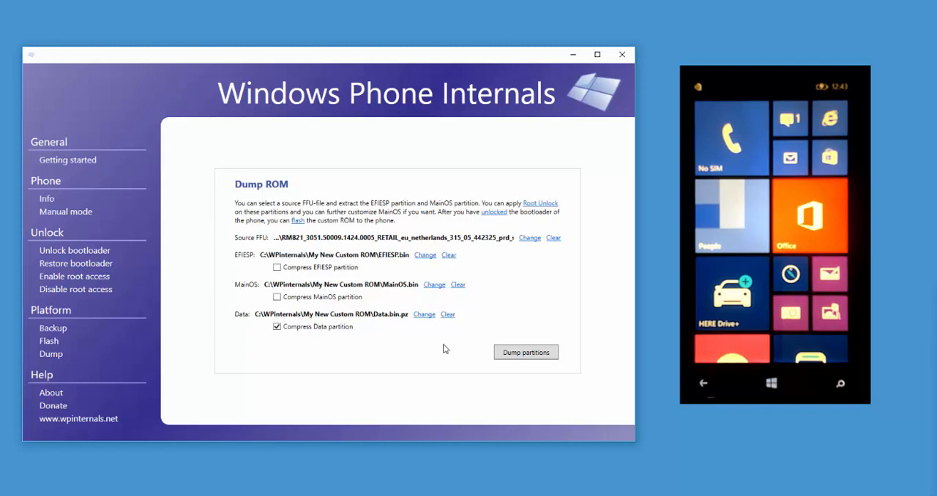
click(514, 356)
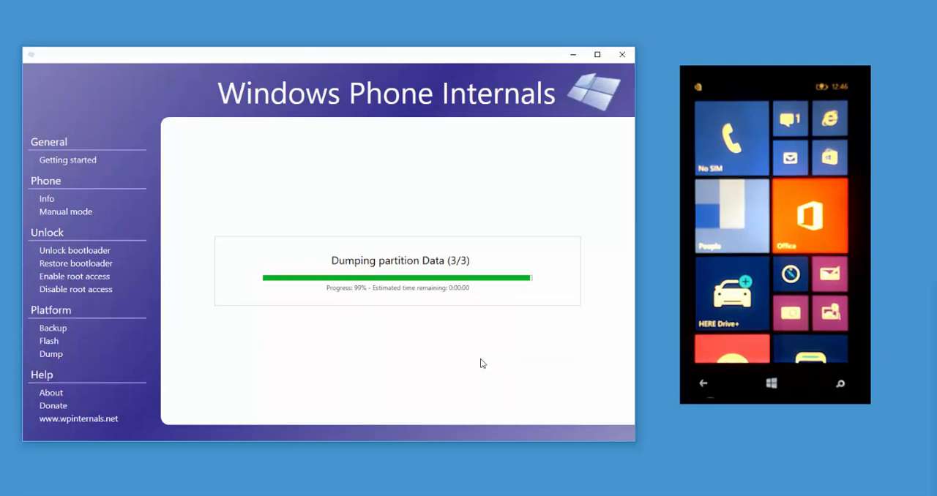
click(524, 284)
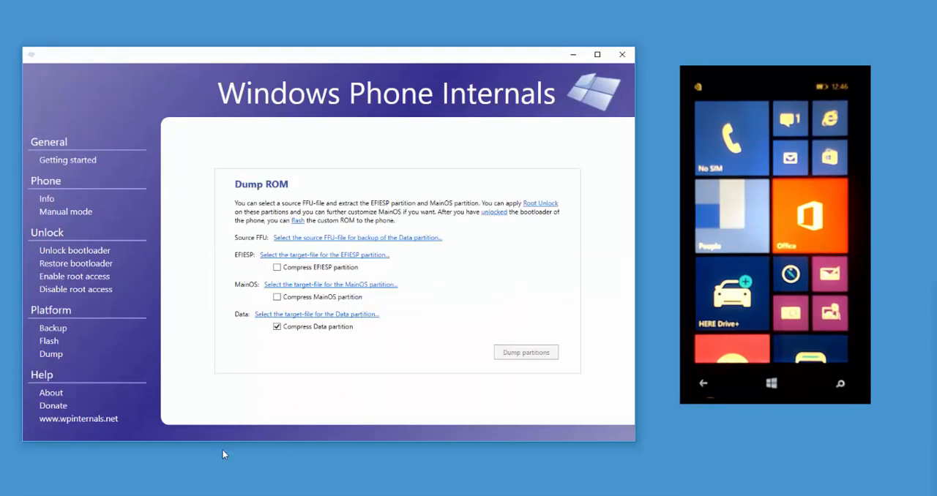
- Switch to OSFMount and mount EFIESP.bin from the My New Custom ROM folder as drive E: with read-only disabled
click(174, 495)
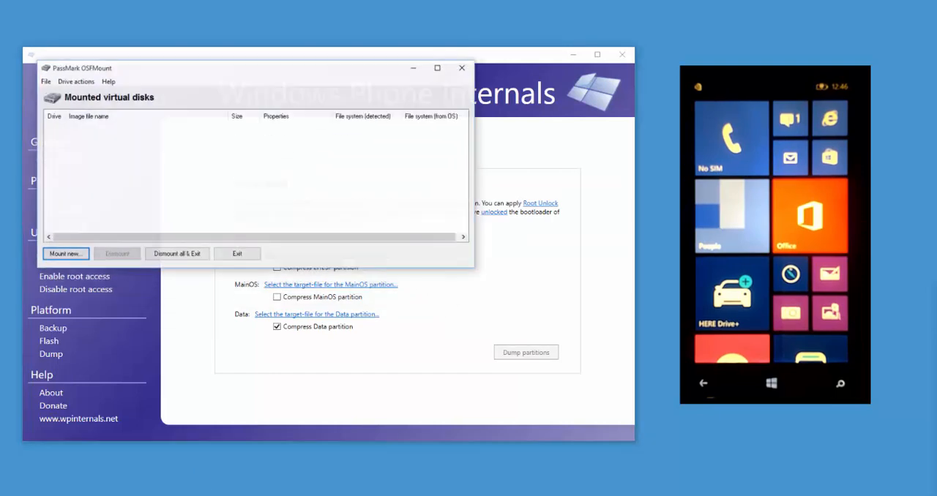
click(89, 249)
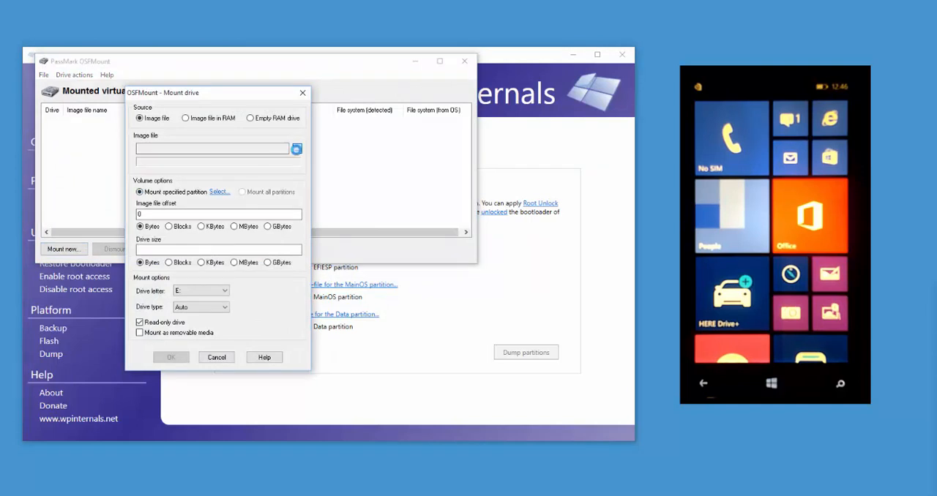
click(297, 149)
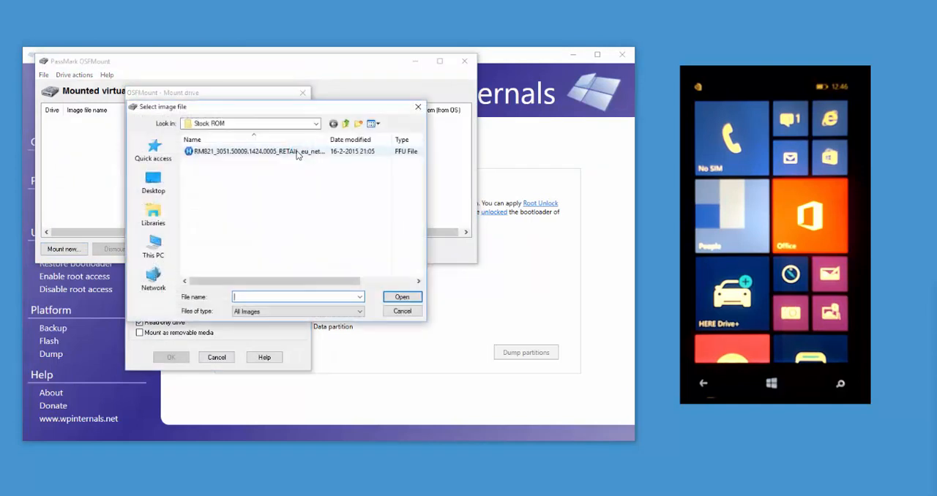
click(347, 124)
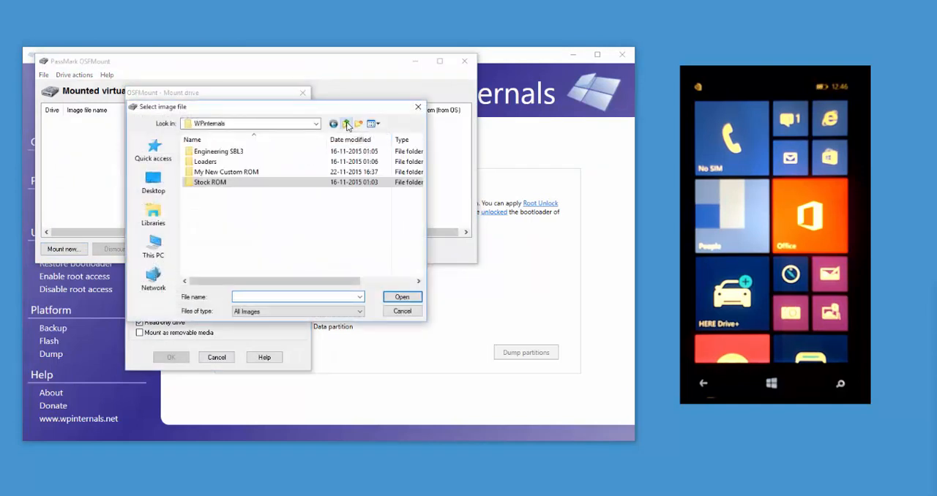
double_click(236, 173)
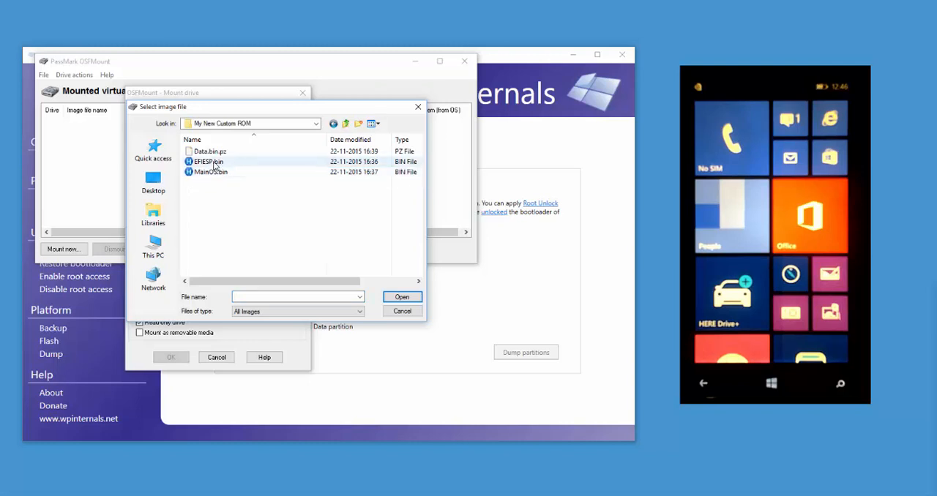
double_click(212, 162)
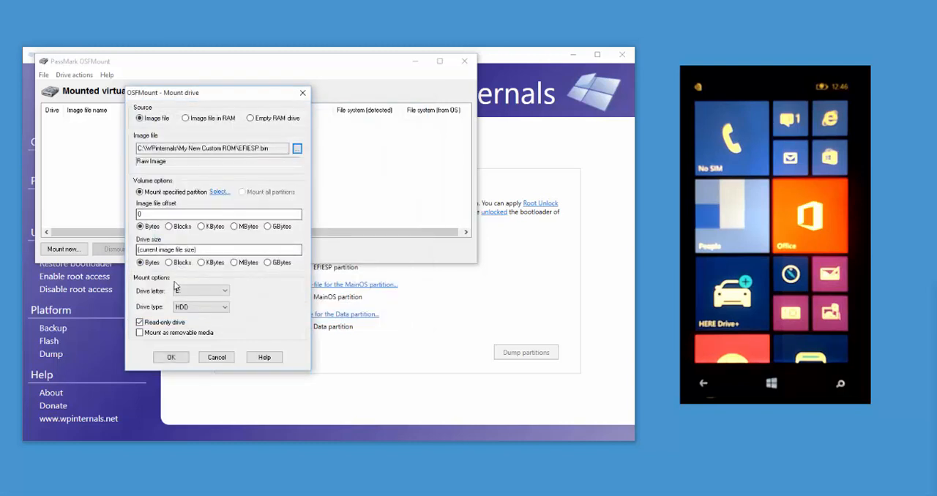
click(139, 322)
click(171, 358)
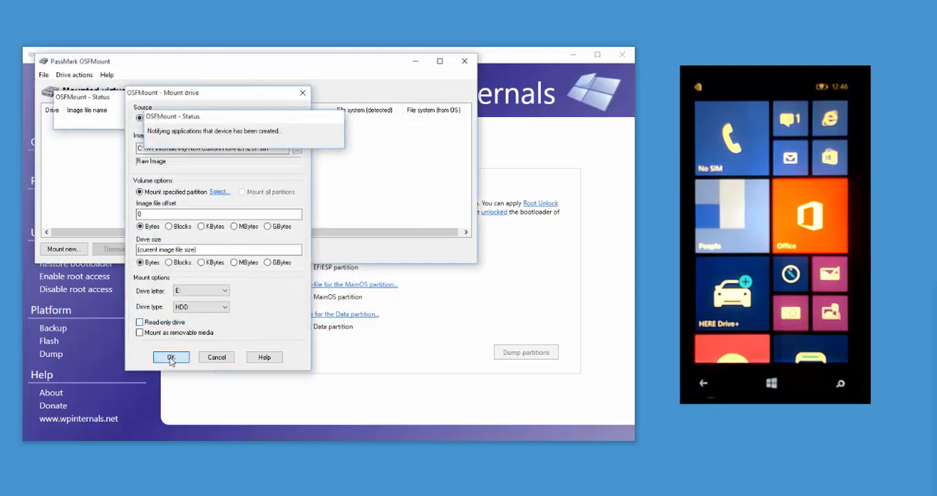
- Mount MainOS.bin from the My New Custom ROM folder as drive F: with read-only disabled
click(72, 253)
click(297, 148)
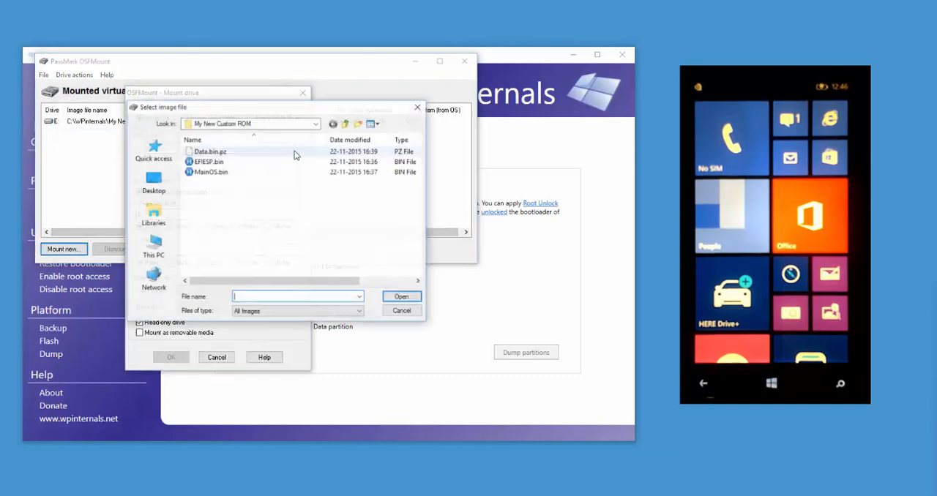
double_click(216, 172)
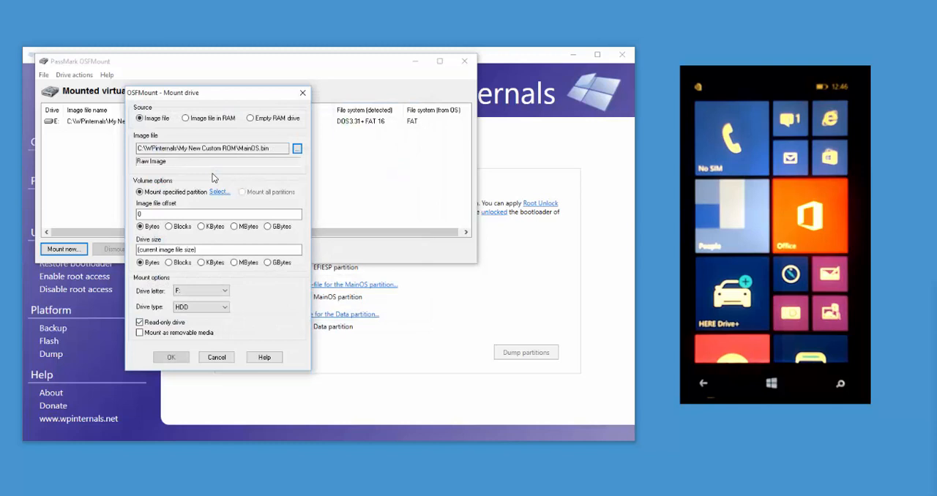
click(161, 323)
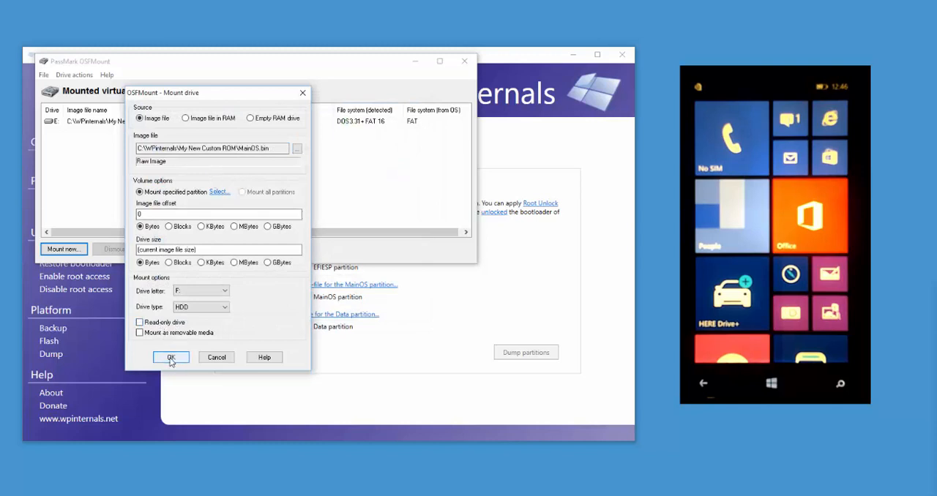
click(171, 358)
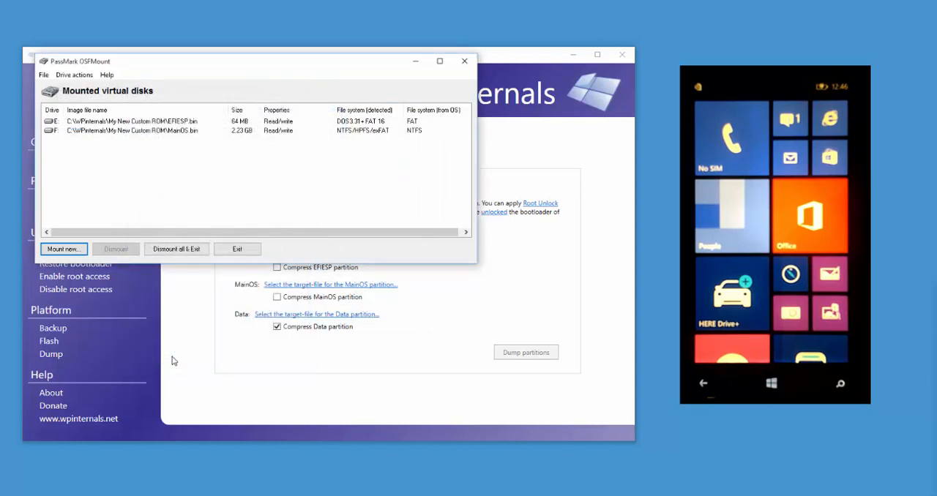
- Switch to Windows Phone Internals and set drive E: as the EFIESP mount point for unlocking root access on ROM images
click(416, 61)
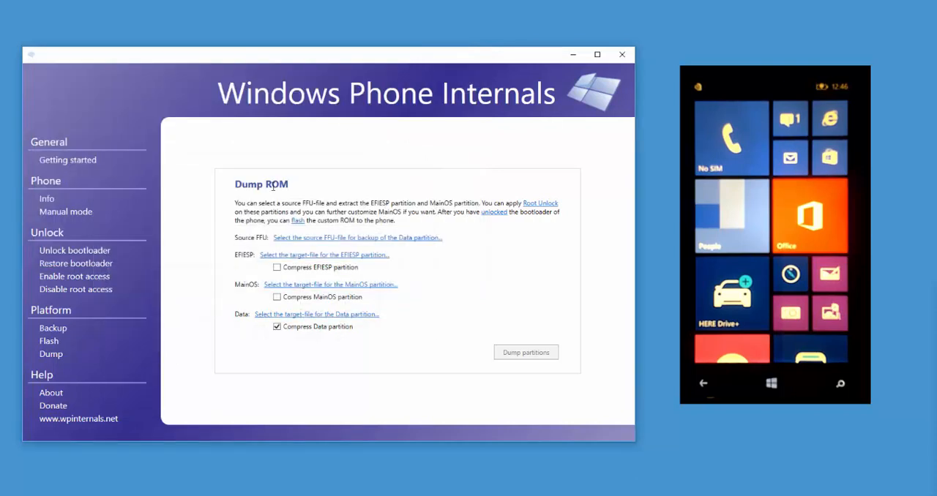
click(88, 279)
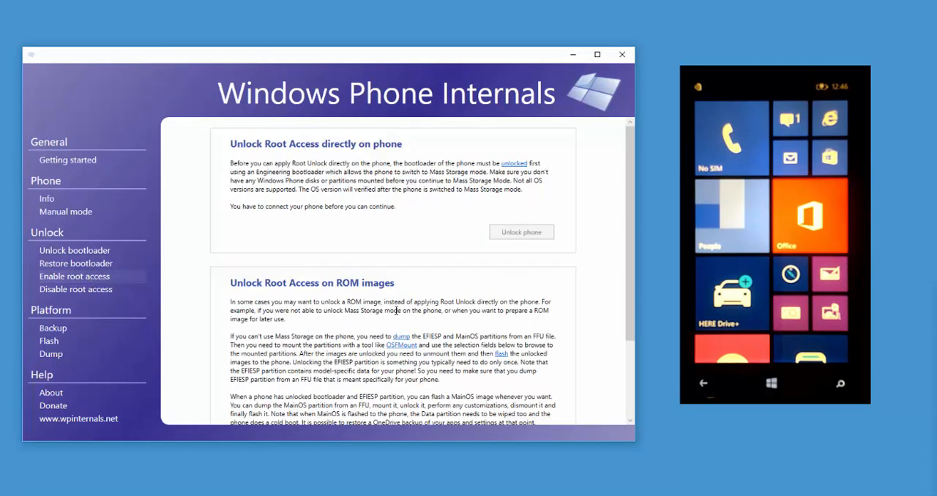
drag(630, 327, 629, 411)
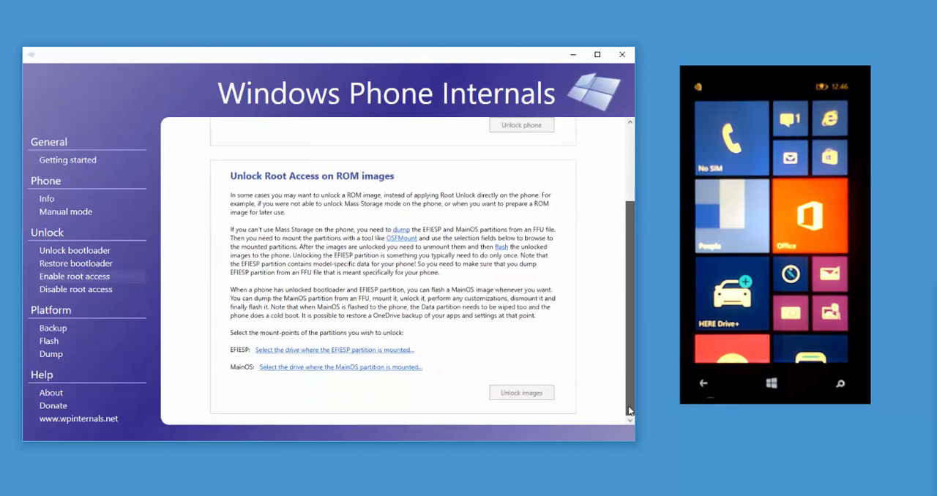
click(372, 351)
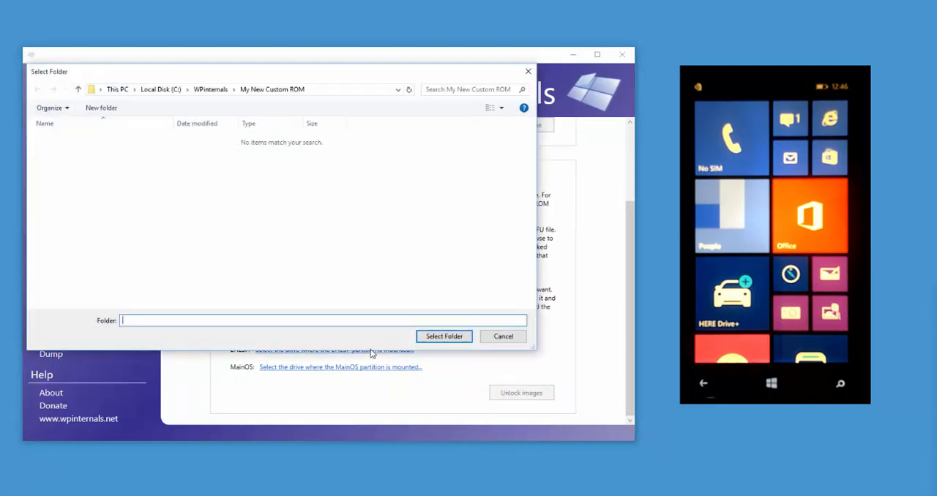
click(116, 89)
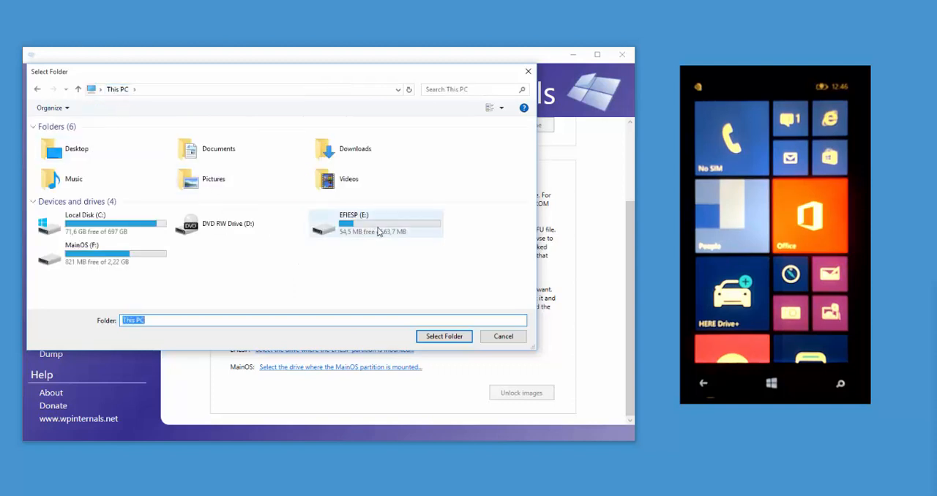
click(378, 231)
double_click(378, 231)
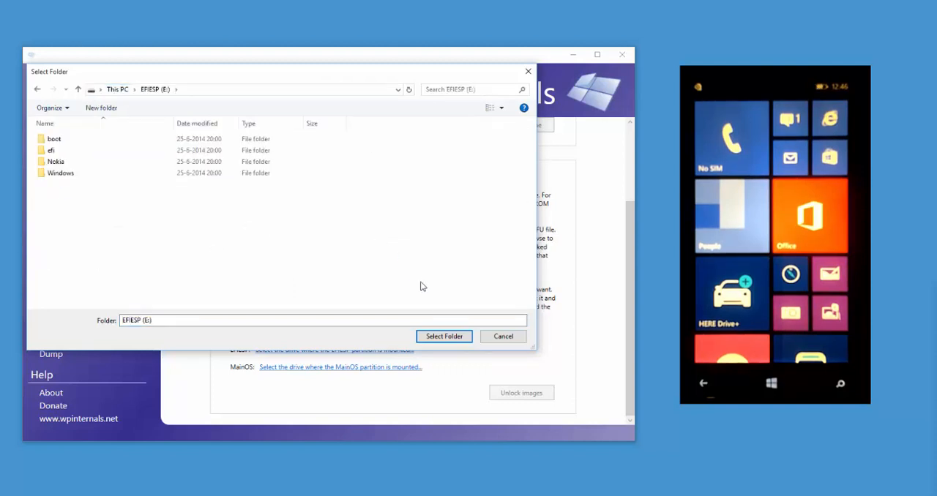
click(444, 336)
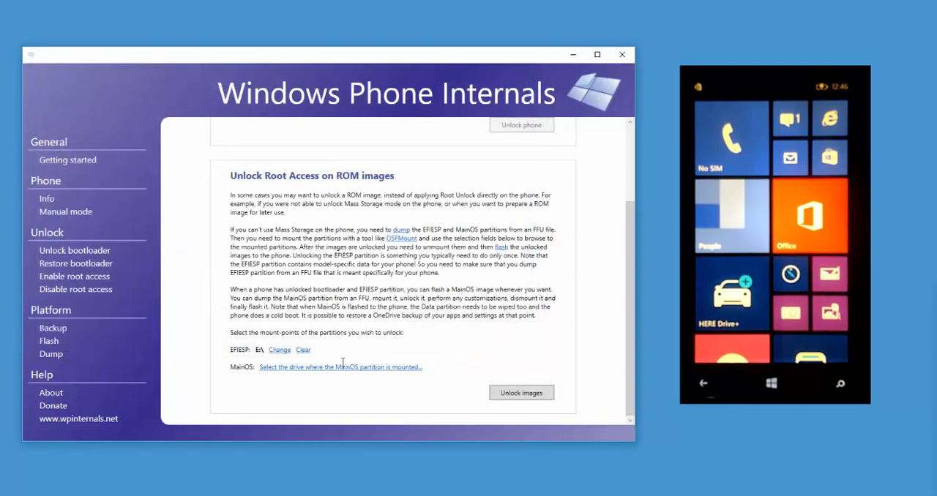
- Set drive F: as the MainOS mount point, unlock root access on both images and acknowledge completion
click(298, 367)
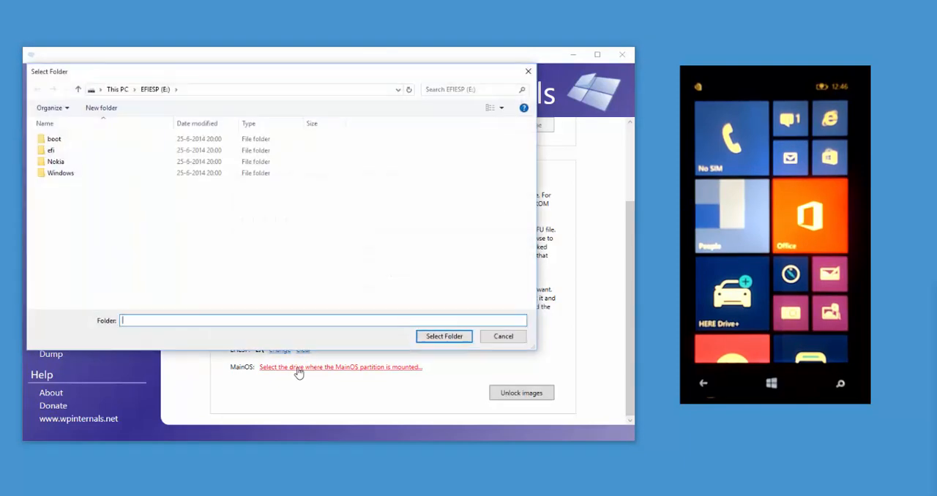
click(121, 89)
double_click(130, 252)
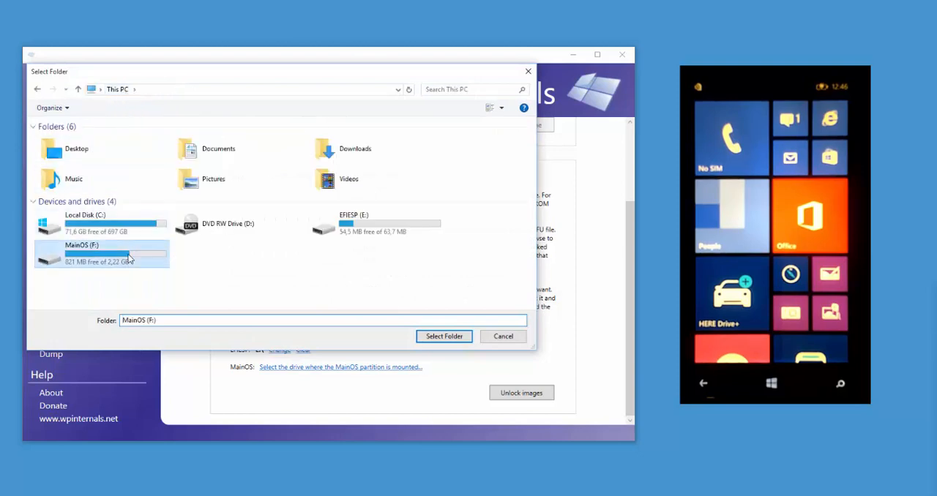
click(450, 337)
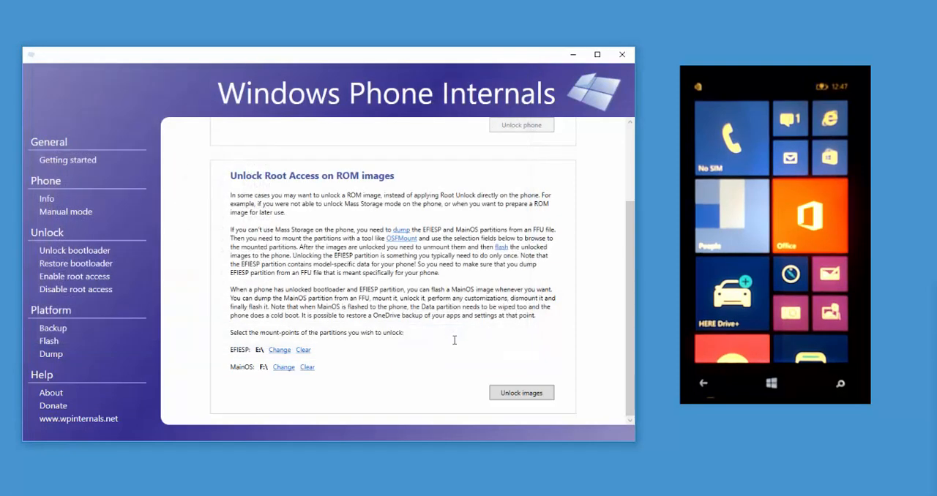
click(512, 396)
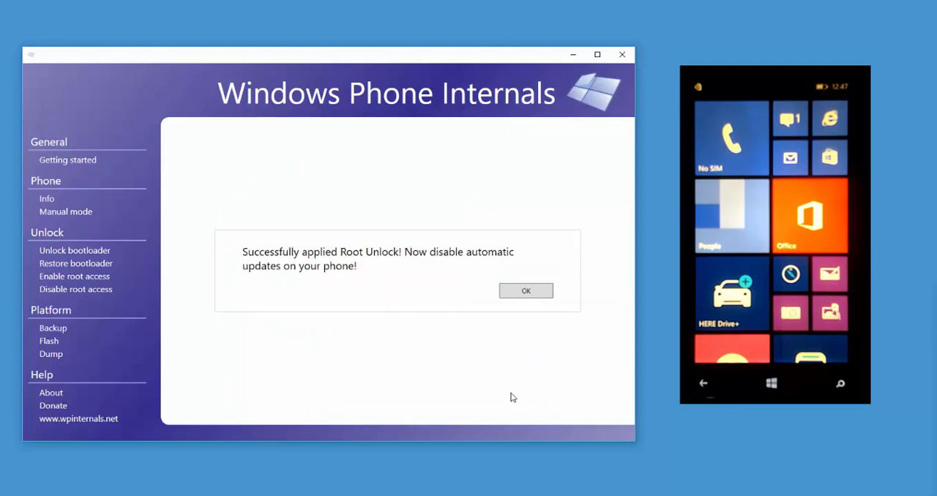
click(521, 291)
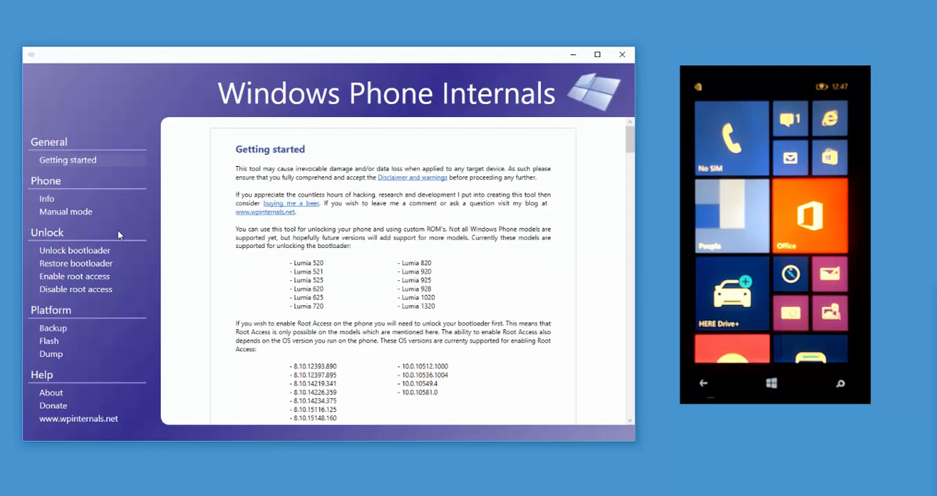
- Switch to OSFMount, dismount the EFIESP.bin and MainOS.bin images, and minimize its window
key(alt+Tab)
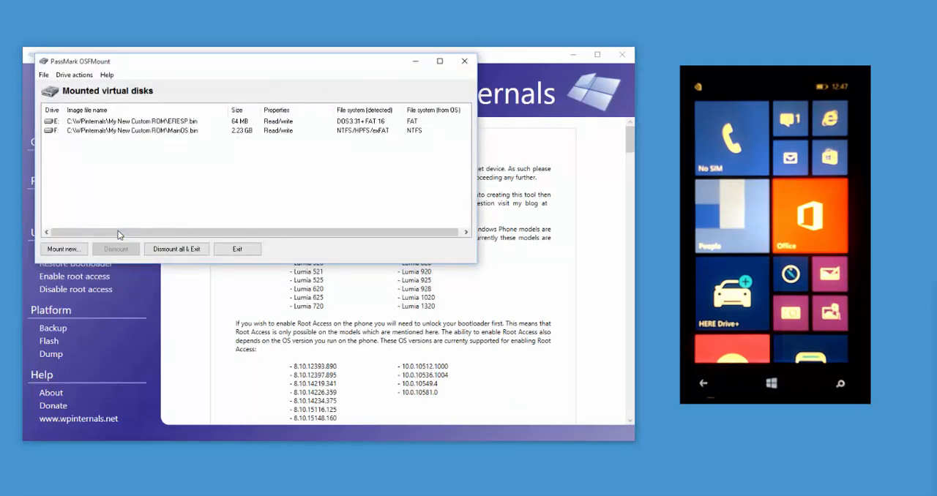
key(Down)
key(Tab)
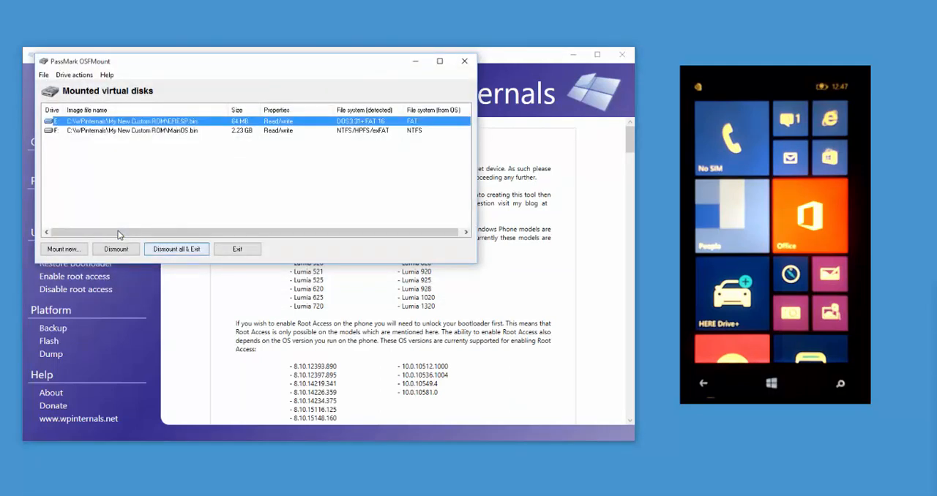
key(Tab)
key(Return)
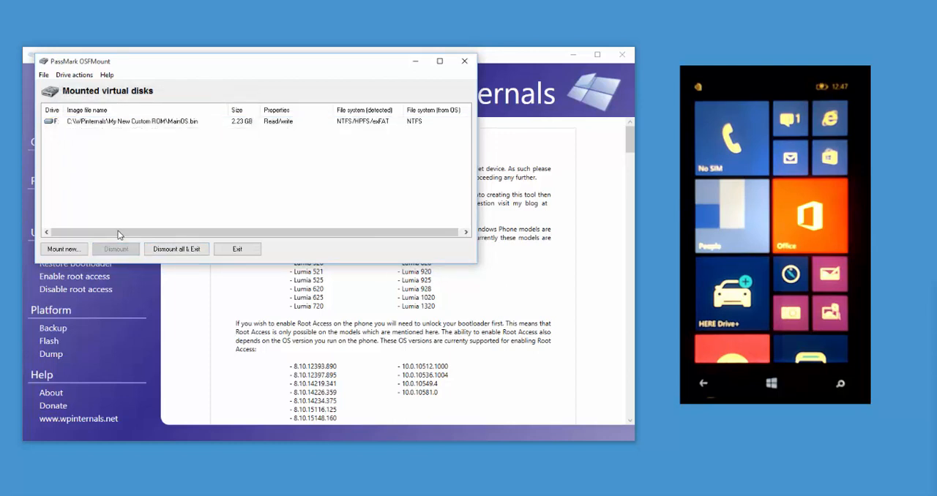
key(Down)
key(Tab)
key(Return)
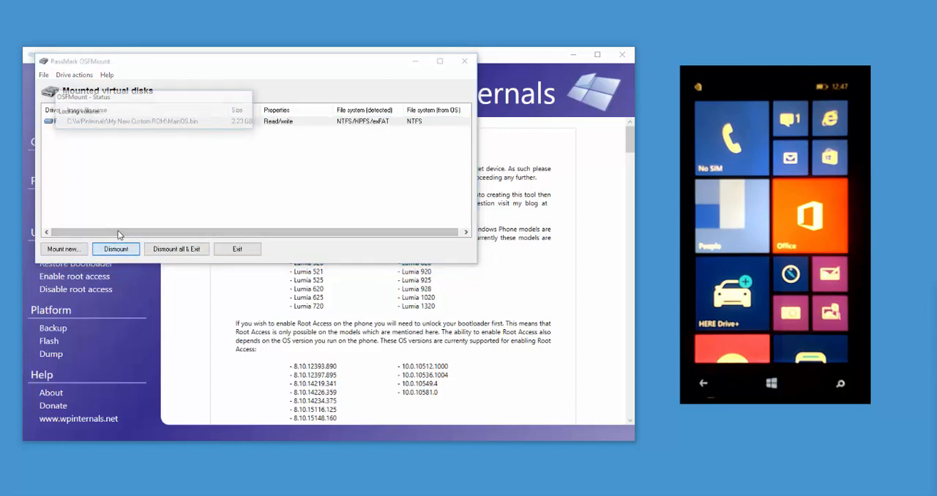
click(415, 62)
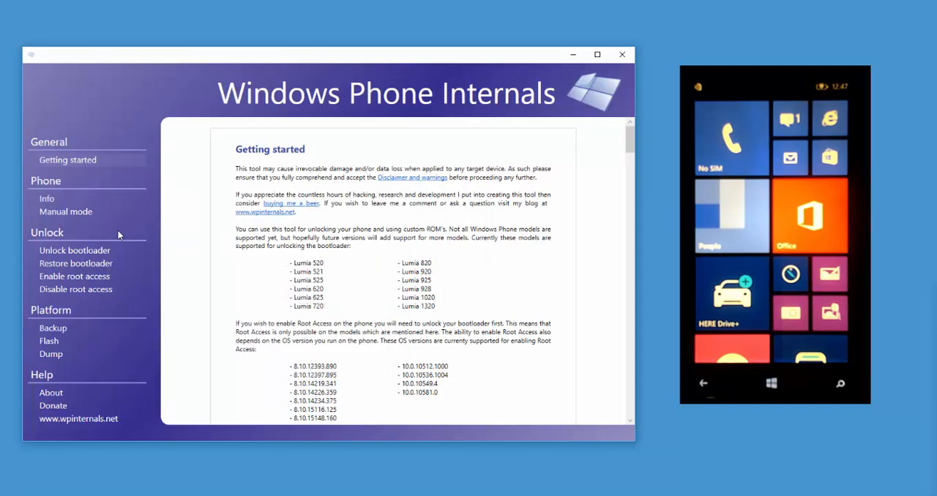
- Switch to the My New Custom ROM folder in File Explorer and start a 7-Zip archive of Data.bin.pz, EFIESP.bin and MainOS.bin
key(alt+Tab)
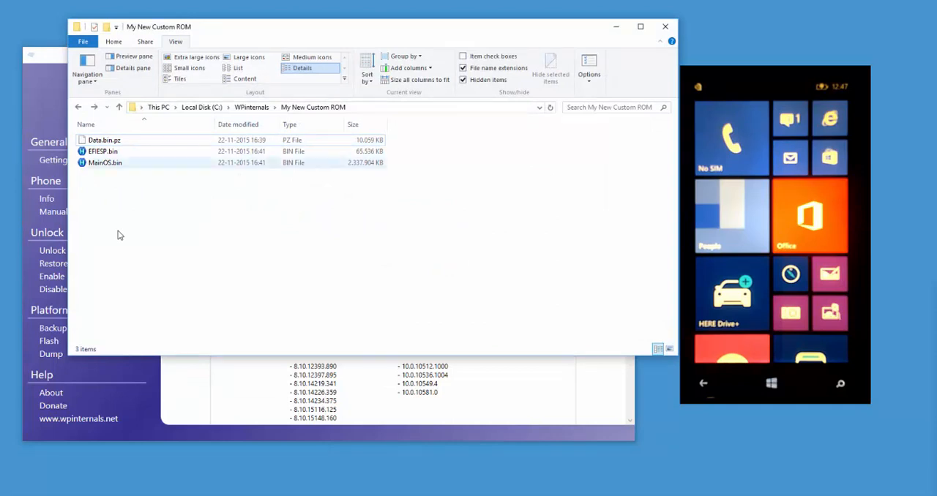
drag(126, 187, 99, 139)
right_click(100, 141)
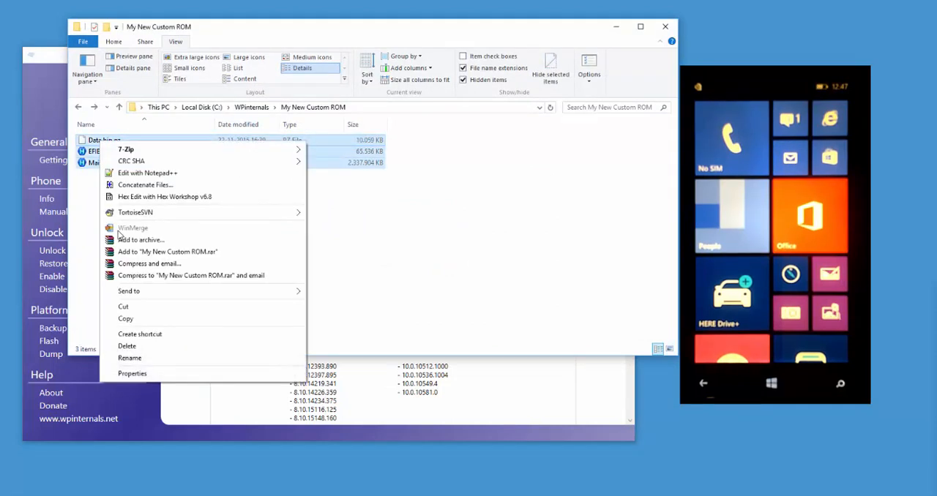
mouse_move(220, 149)
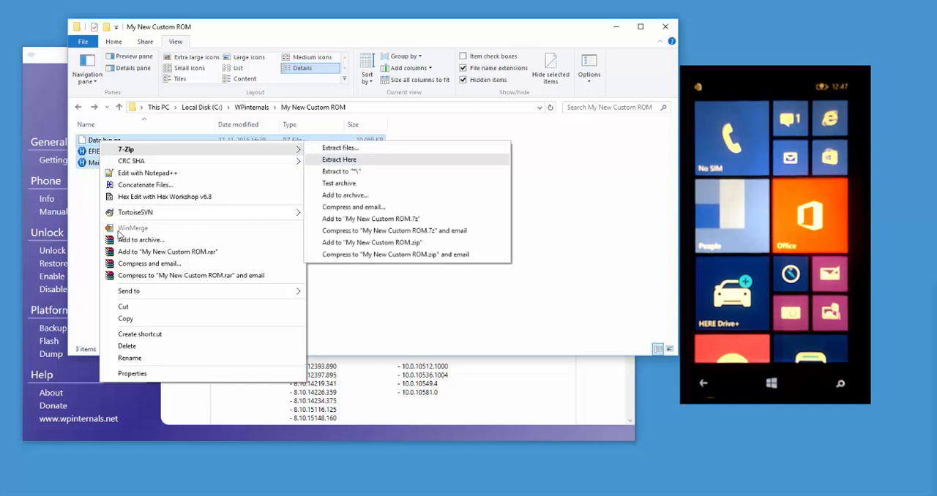
click(341, 196)
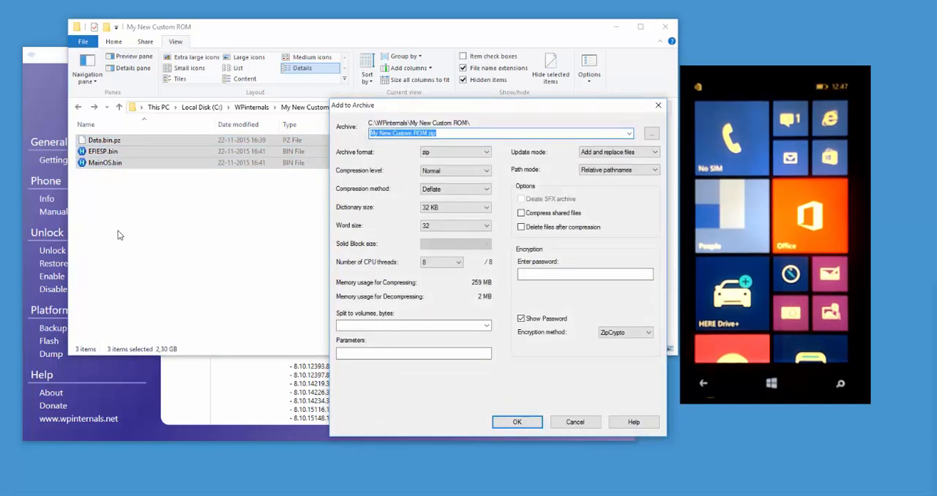
- Name the archive Lumia 920 Custom ROM ROOT.zip and create it in zip format with normal compression
key(End)
key(Left)
key(Left)
key(Left)
key(Left)
key(shift+Left)
key(shift+Left)
key(shift+Left)
key(shift+Left)
key(shift+Left)
key(shift+Left)
key(shift+Left)
key(shift+Left)
key(shift+Left)
key(shift+Left)
key(shift+Left)
key(shift+Left)
key(shift+Left)
key(shift+Left)
key(shift+Left)
key(shift+Left)
text(Lumia 920 Custom ROM ROOT)
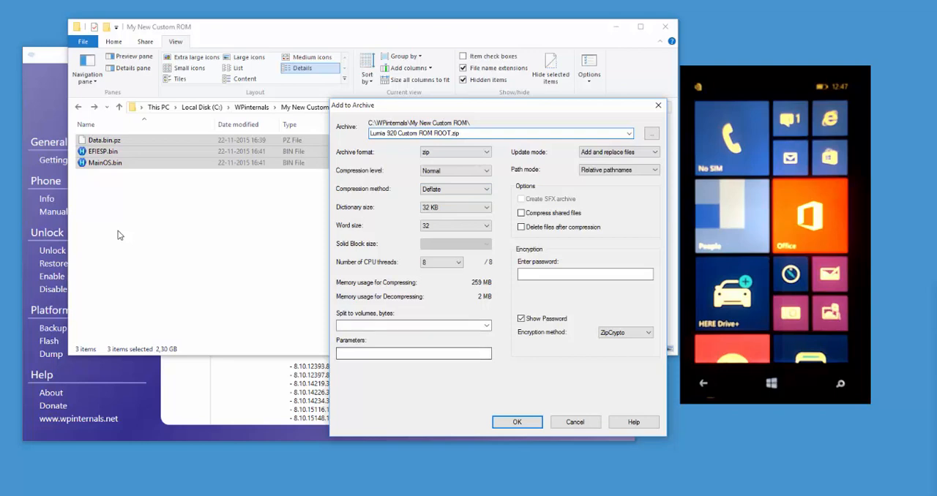
key(Return)
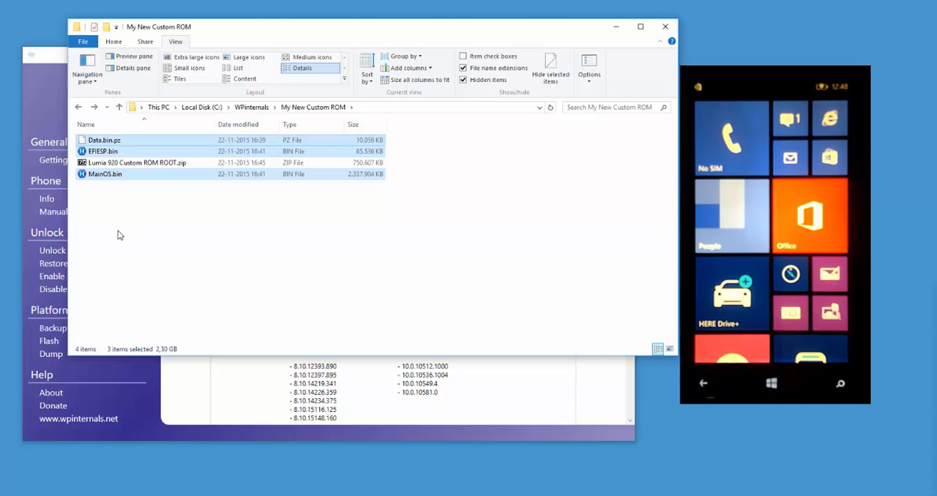
- Permanently delete Data.bin.pz, EFIESP.bin and MainOS.bin from the My New Custom ROM folder, keeping the zip, and close the folder window
click(119, 235)
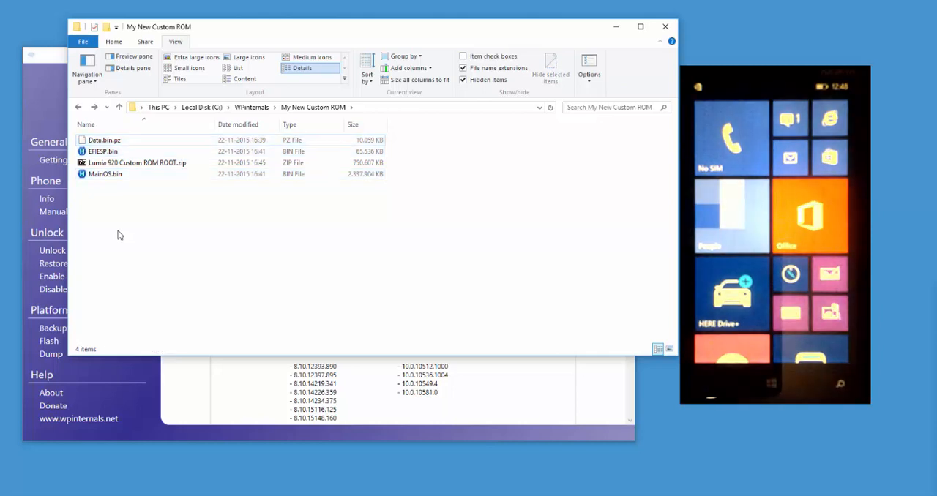
click(105, 174)
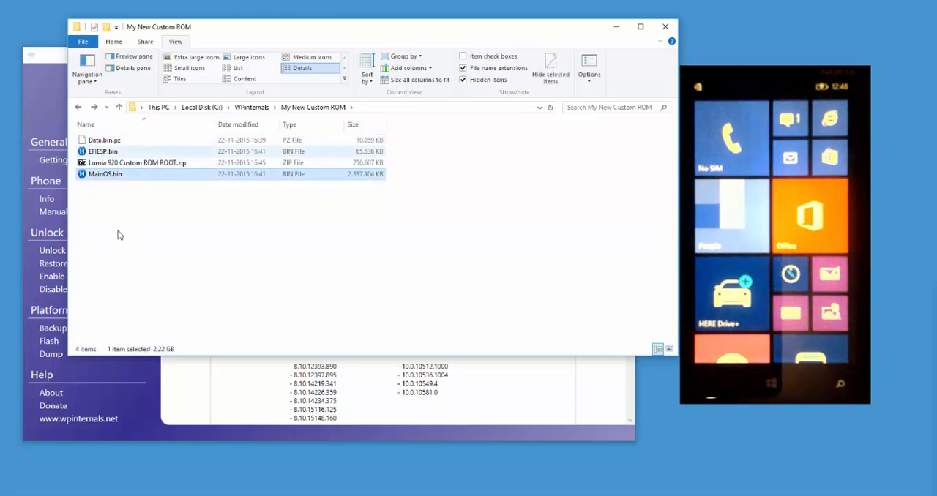
ctrl+click(102, 151)
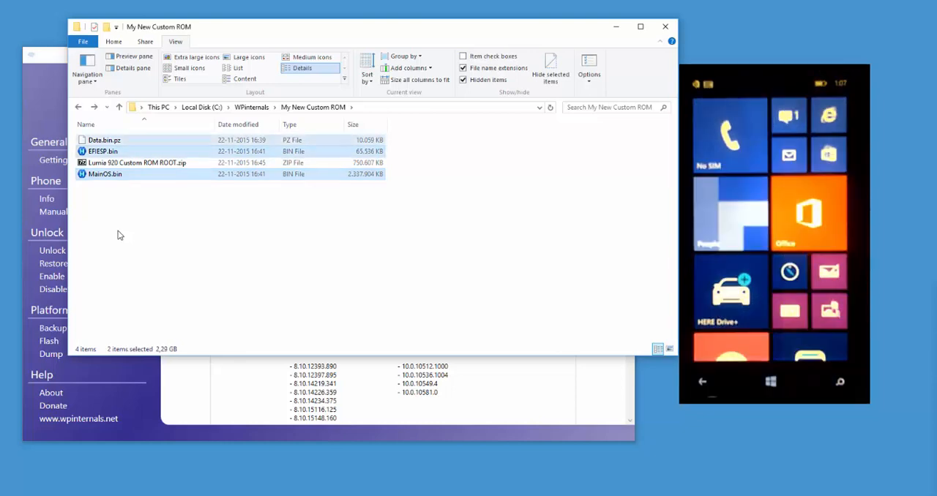
key(shift+Delete)
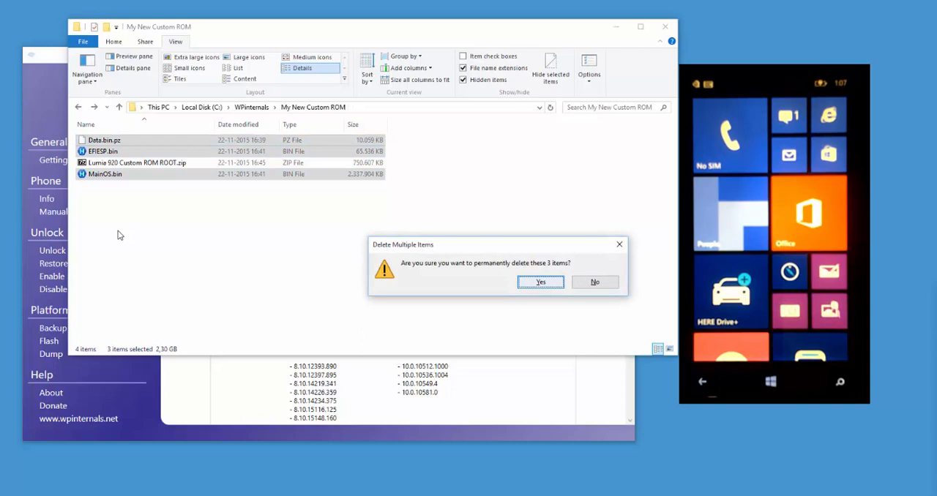
key(Return)
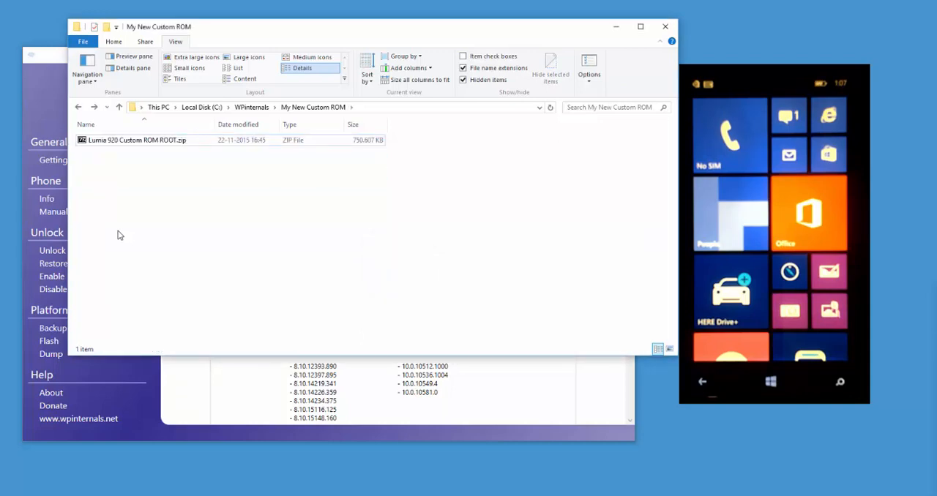
key(alt+F4)
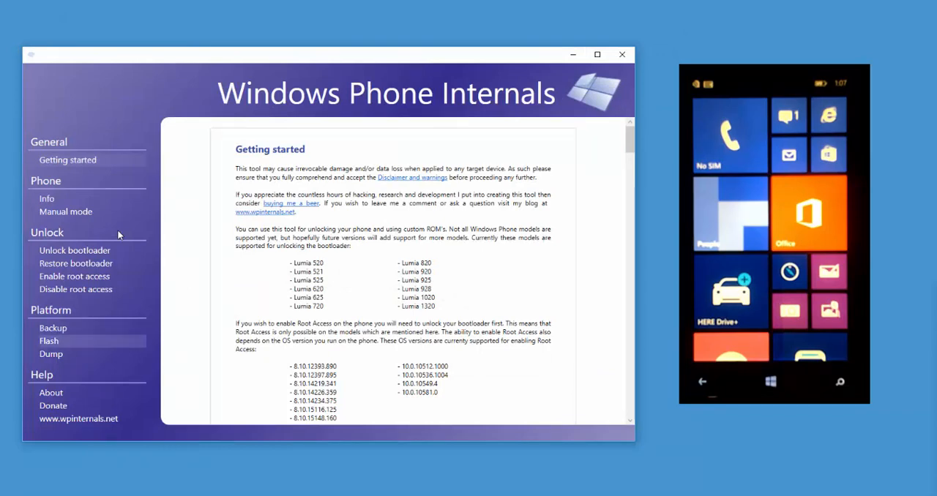
- Flash Lumia 920 Custom ROM ROOT.zip from the My New Custom ROM folder to the phone as a custom ROM and acknowledge completion
click(76, 342)
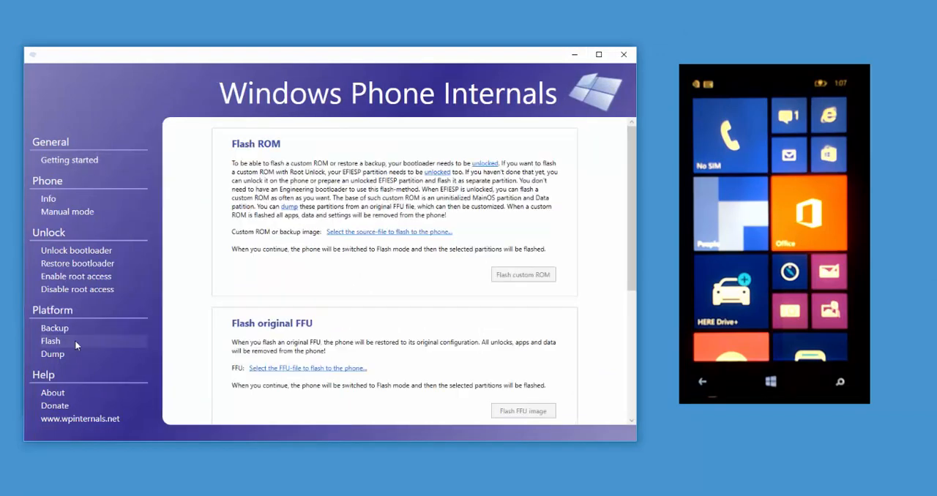
click(345, 232)
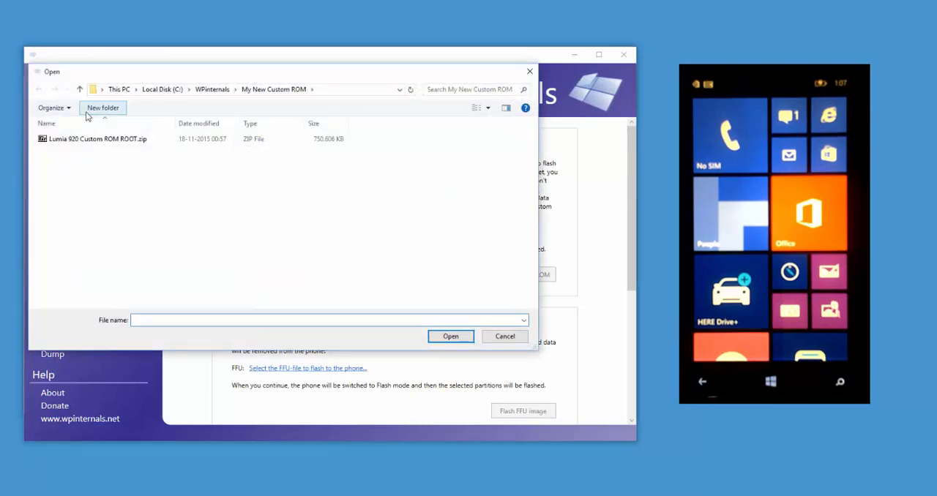
double_click(94, 139)
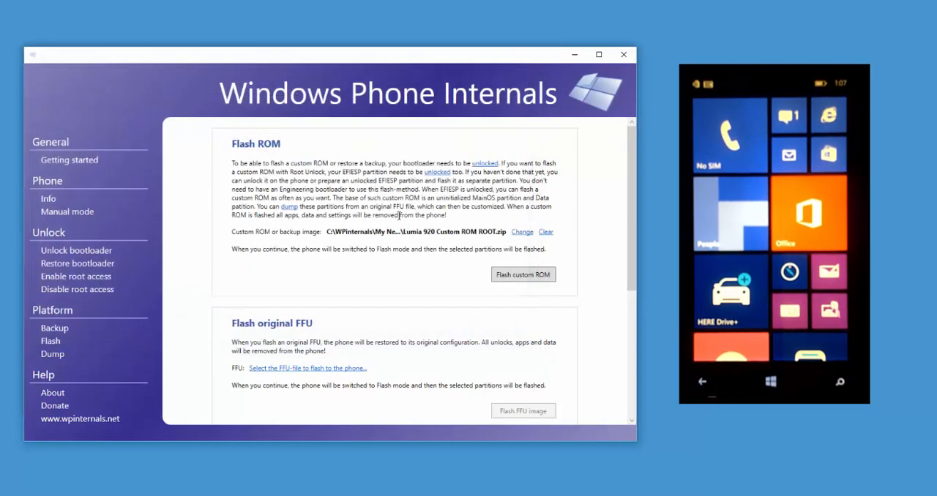
click(535, 280)
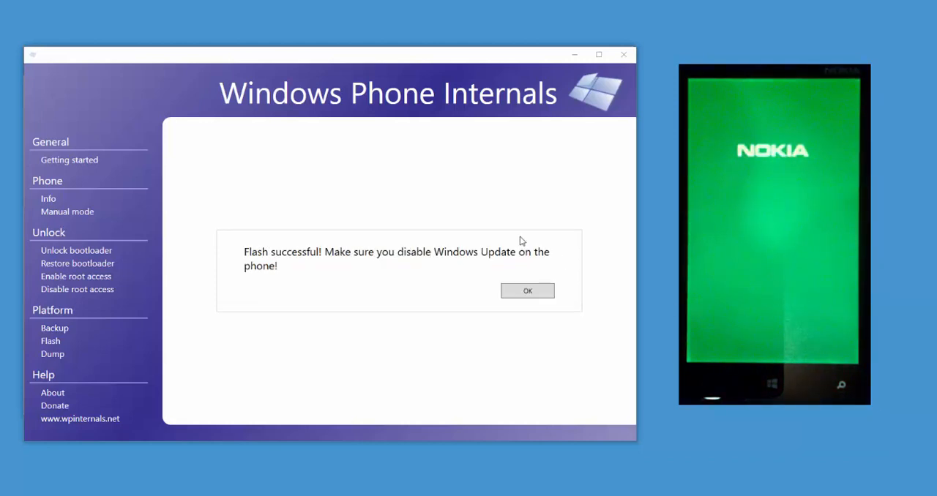
click(526, 293)
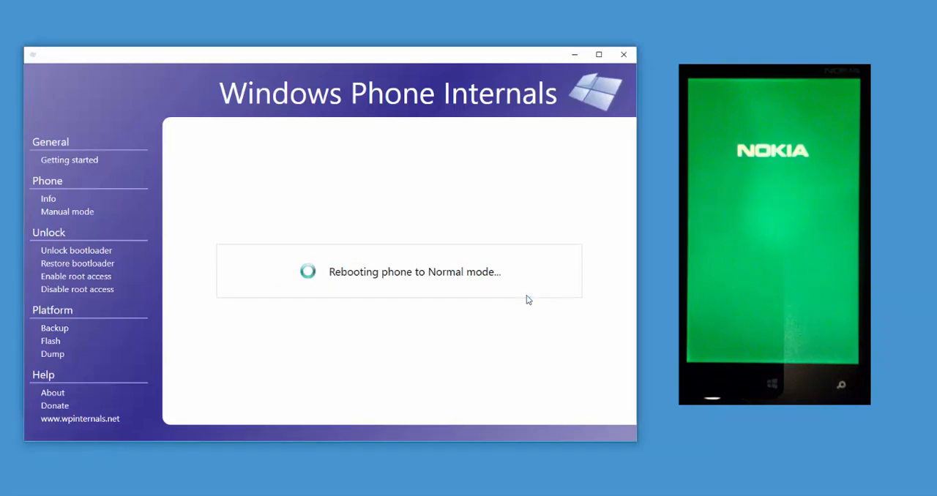